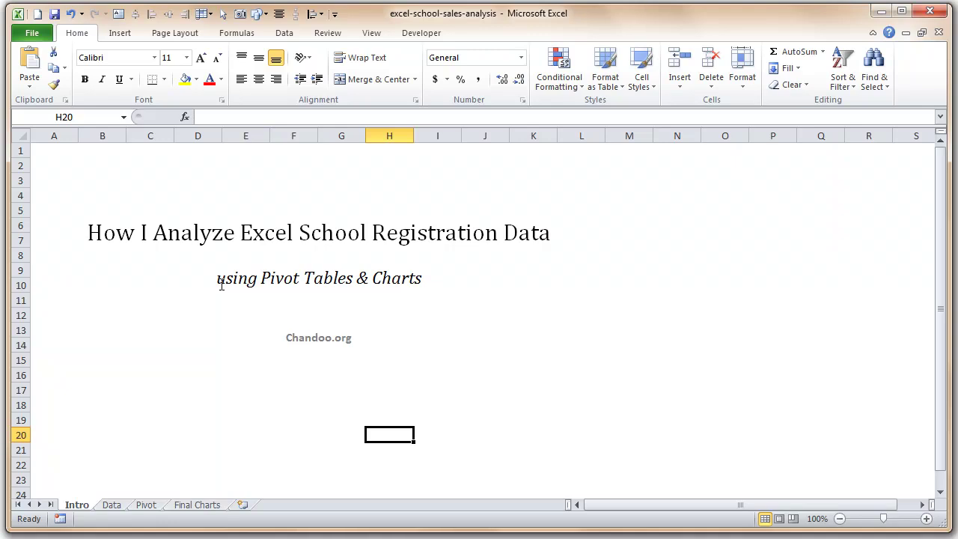
- Switch to the Data sheet and scroll down to the last sales record in row 1226
click(119, 507)
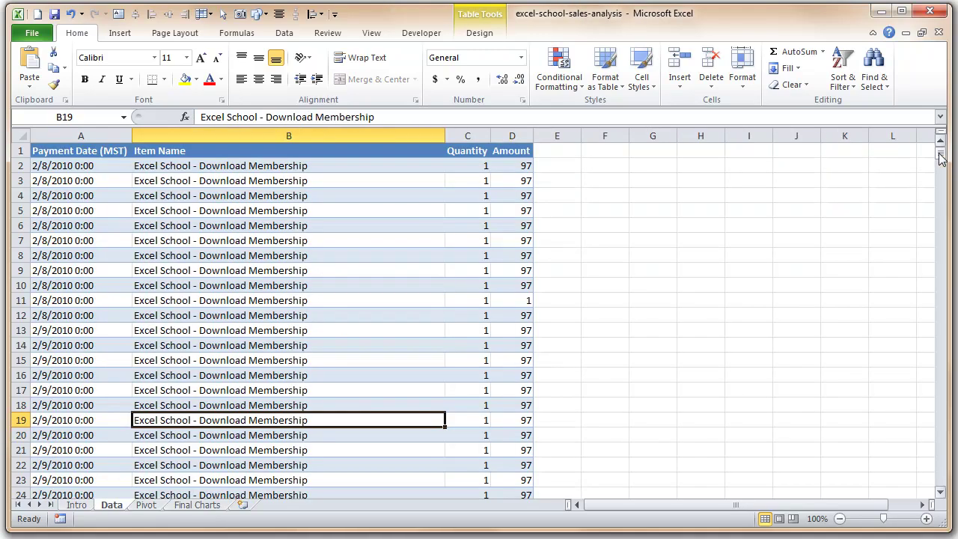
drag(940, 158, 941, 157)
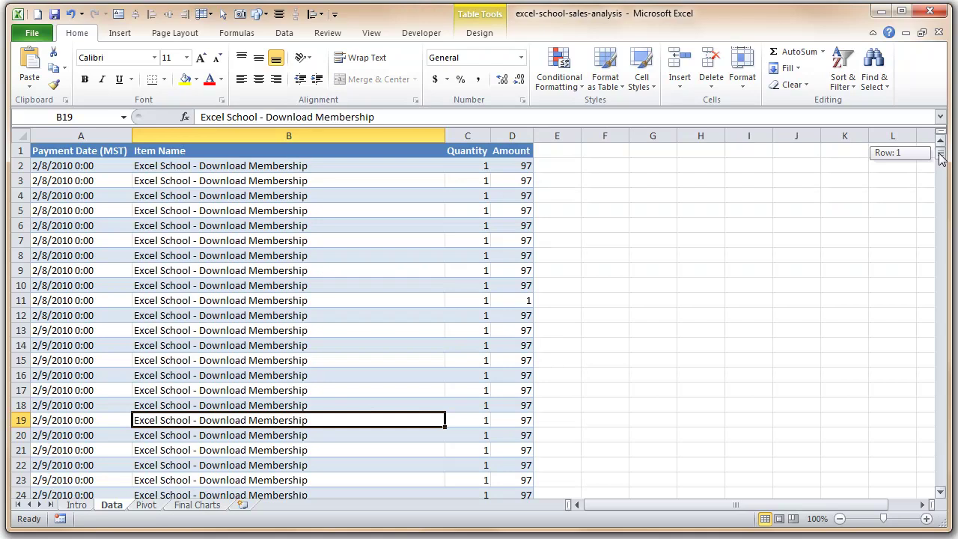
drag(940, 157, 924, 502)
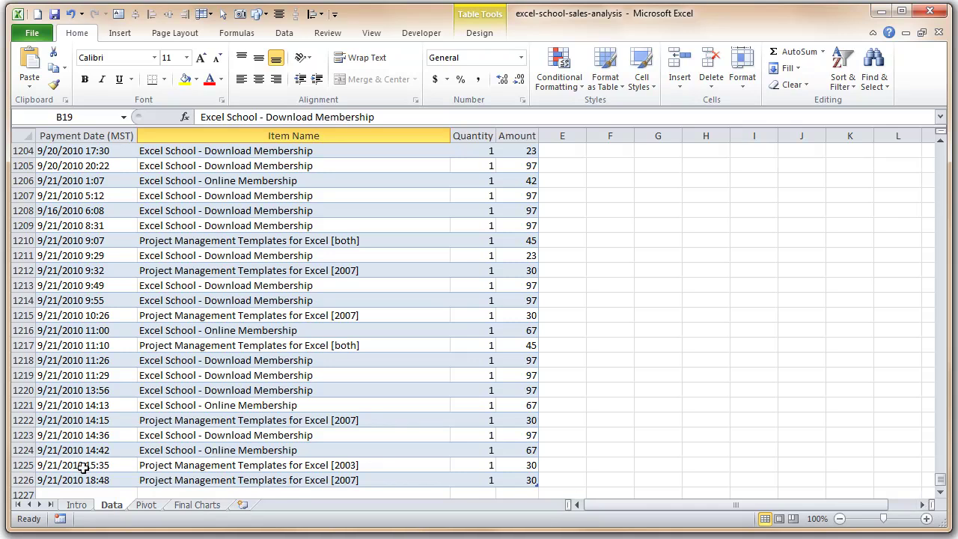
click(108, 481)
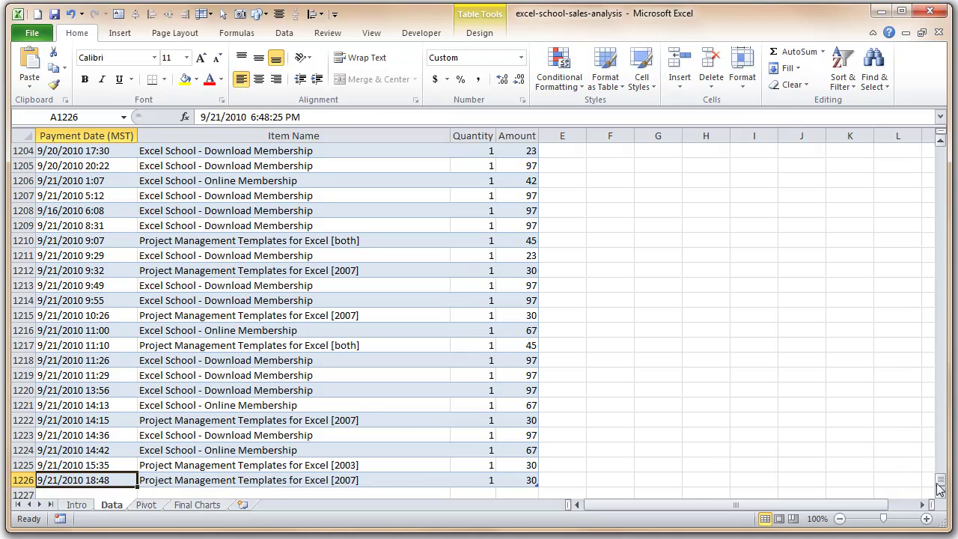
drag(940, 482, 927, 506)
- Check item names in rows 1224 and 1182, then scroll back to row 1
click(244, 480)
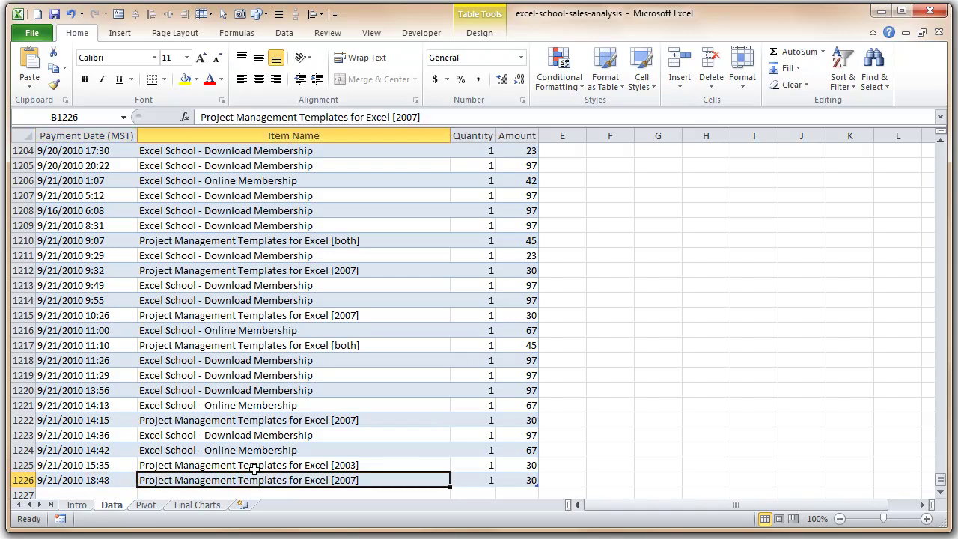
click(298, 447)
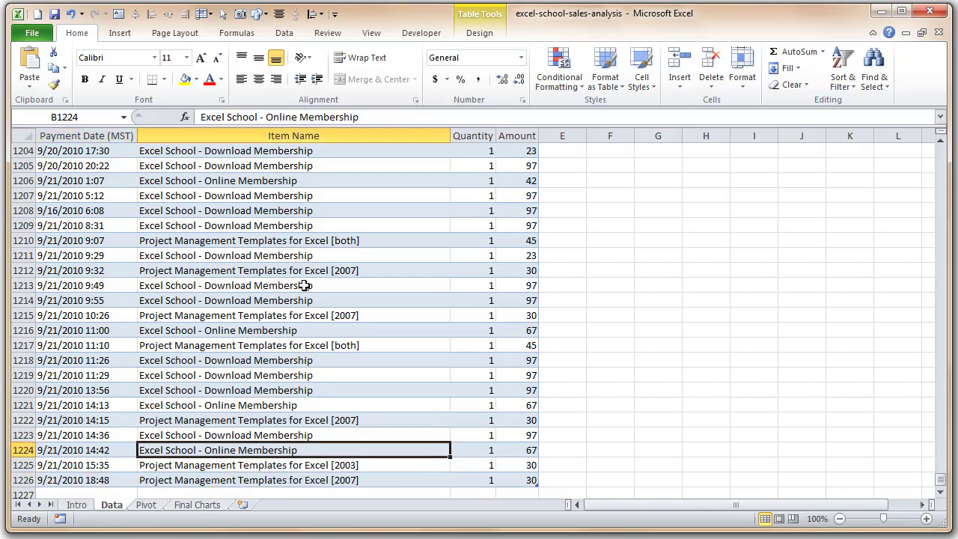
scroll(296, 307, up, 10)
click(330, 271)
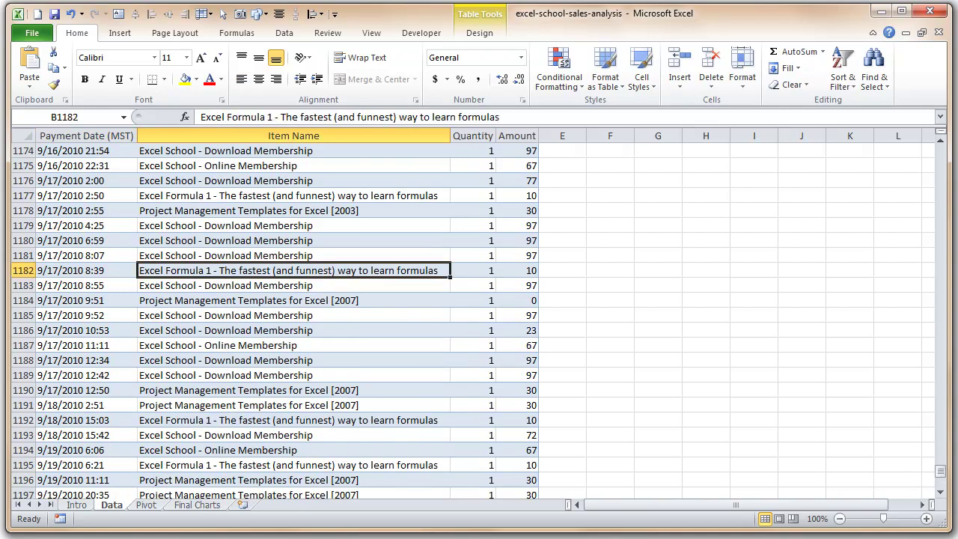
drag(940, 472, 922, 108)
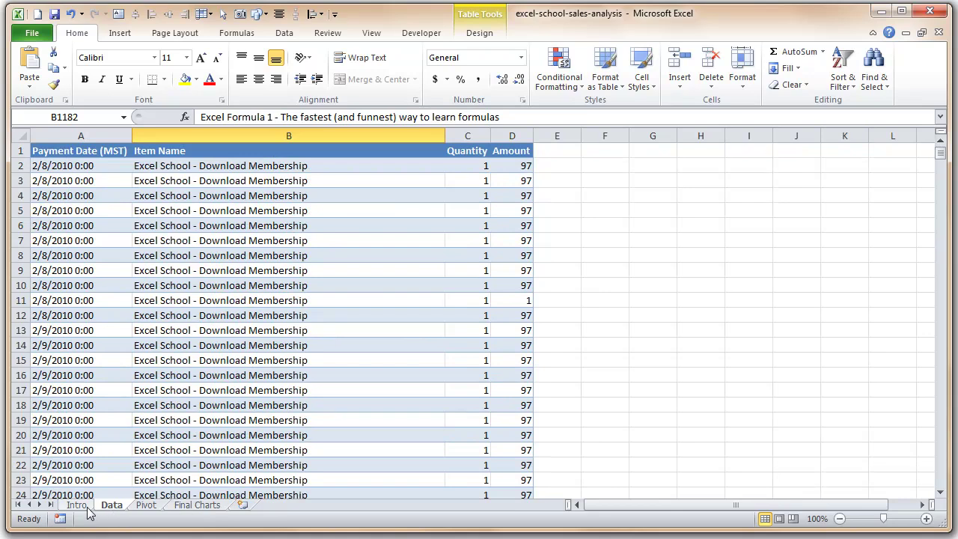
- Show the Final Charts sheet with the cumulative registrations-by-day line chart for three batches
click(194, 506)
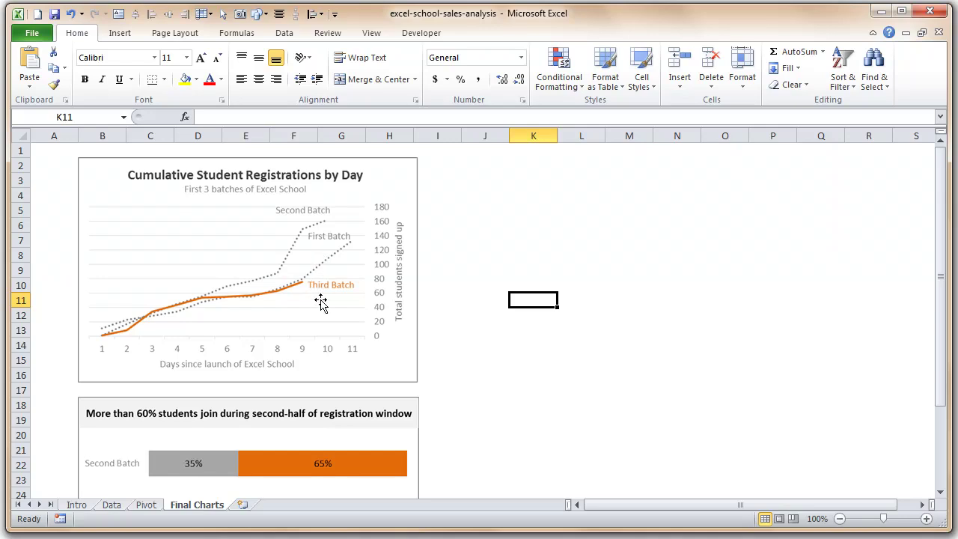
- Scroll down to the 35%/65% split bar chart, then return to the Data sheet
scroll(321, 310, down, 4)
scroll(321, 310, down, 1)
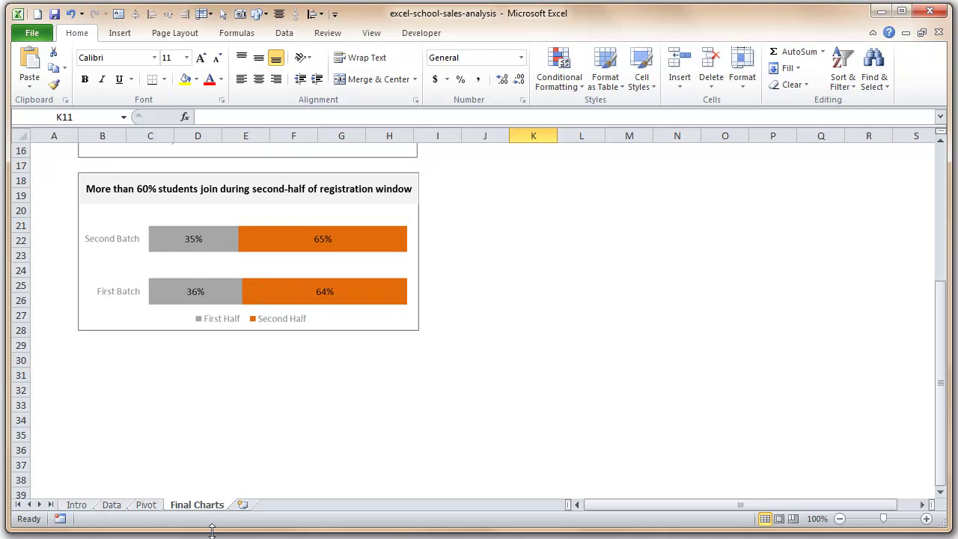
click(108, 508)
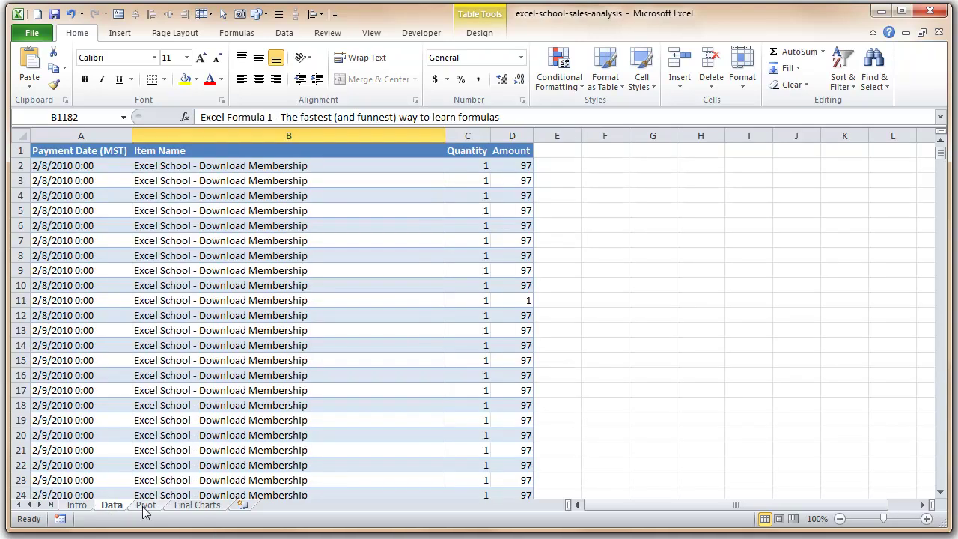
click(144, 507)
click(122, 509)
click(282, 168)
click(536, 164)
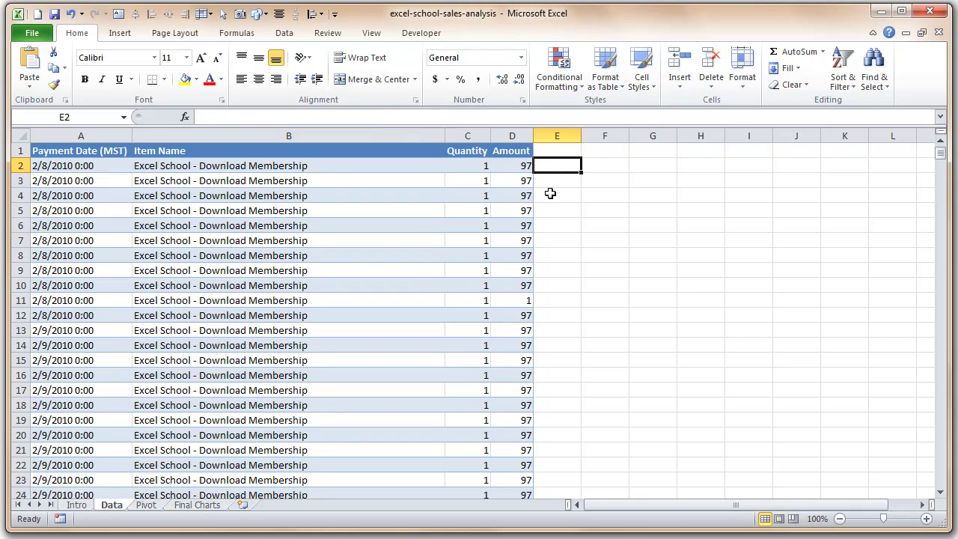
- Enter the batch dates 2/8/2010 in G1 and 6/13/2010 in G2
click(662, 153)
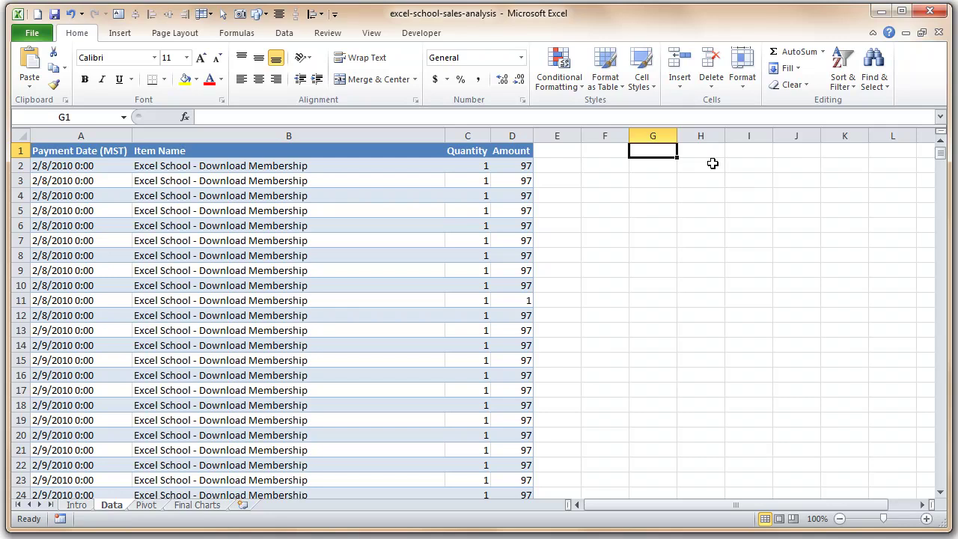
text(02/08/2010)
key(ctrl+Return)
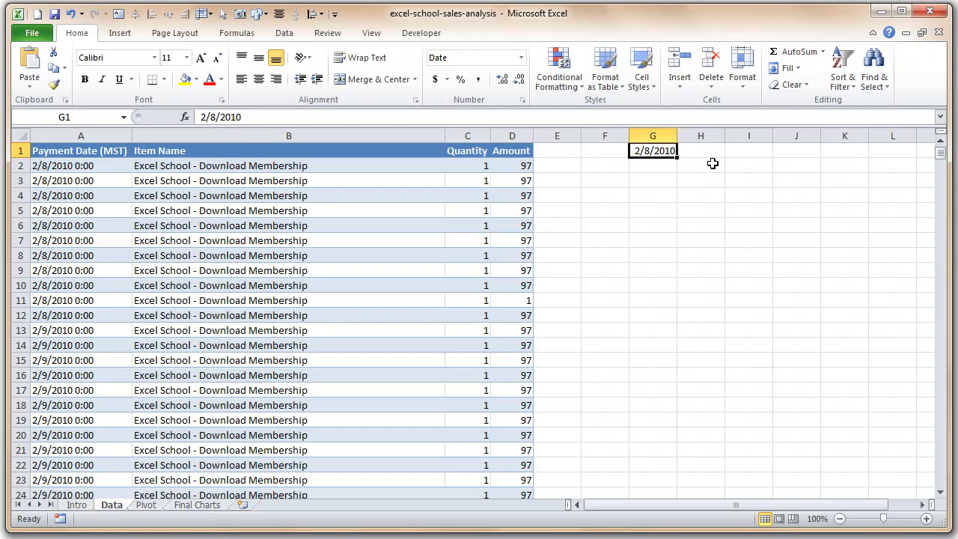
key(Return)
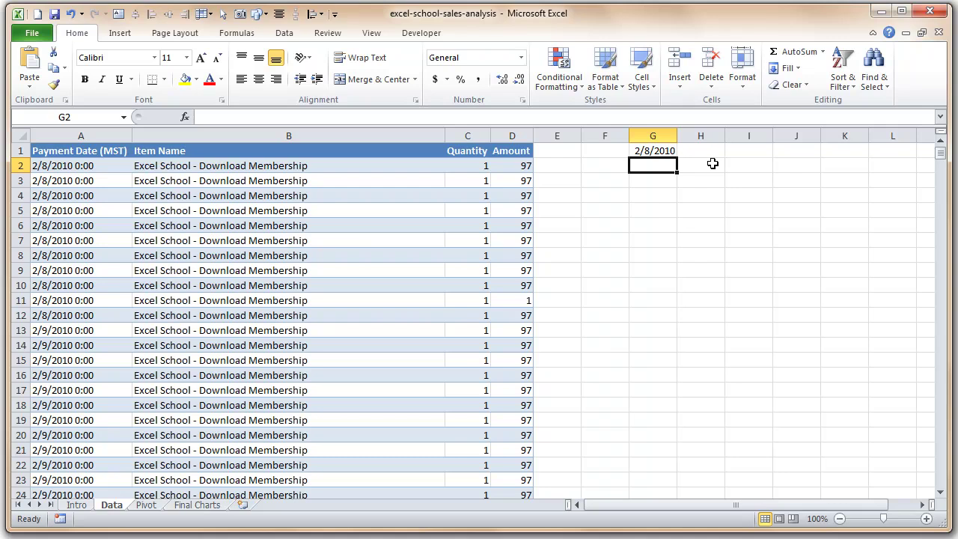
text(06/13/)
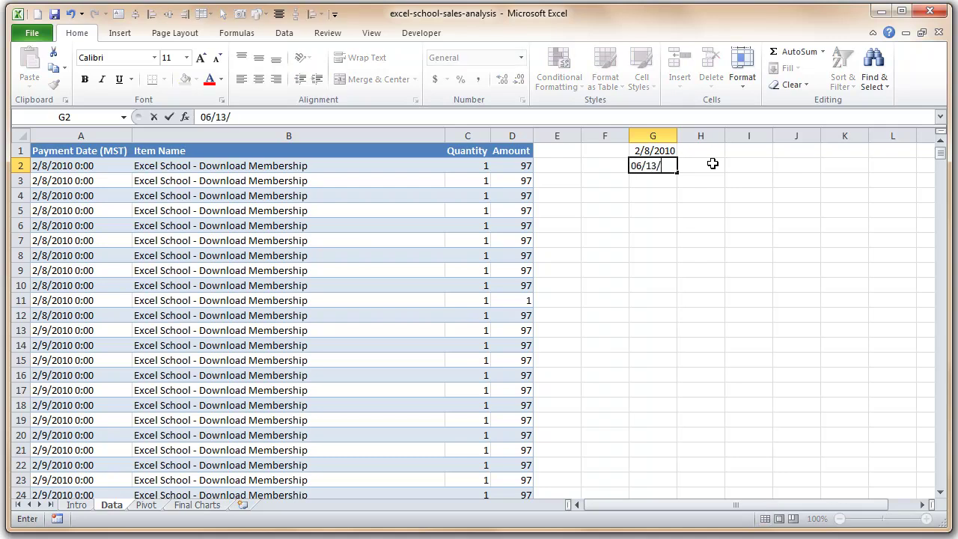
text(2010)
key(Return)
- Add 9/13/2010 in G3, check the entered dates and jump back to A1
key(Up)
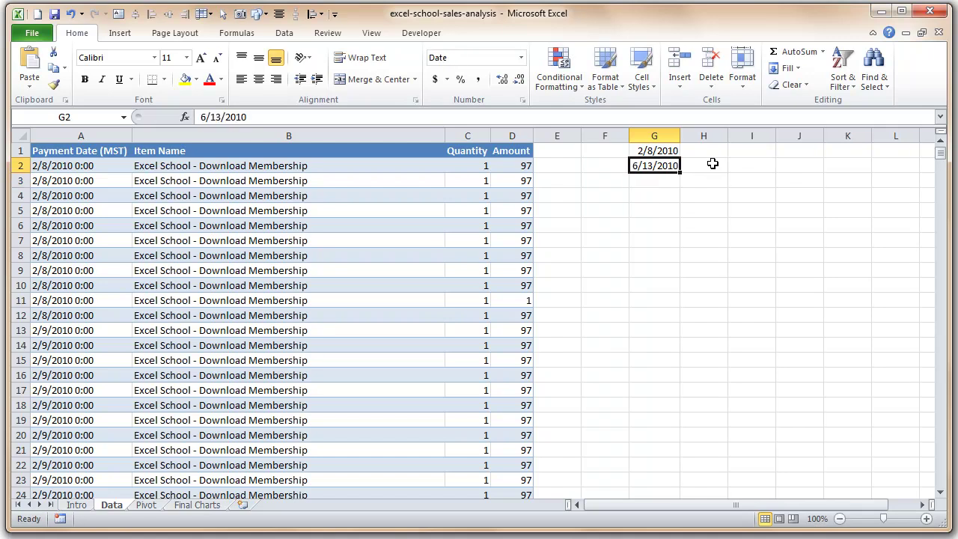
key(Down)
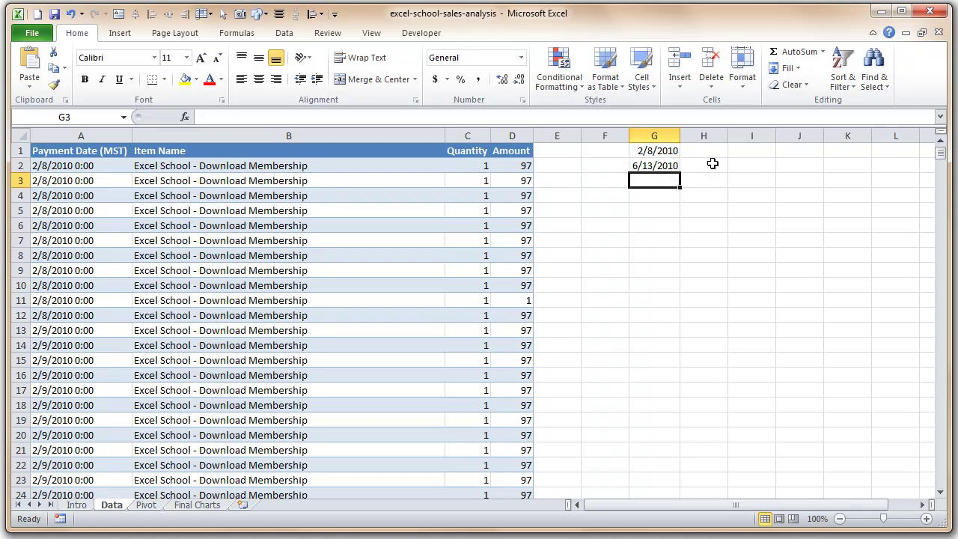
text(9)
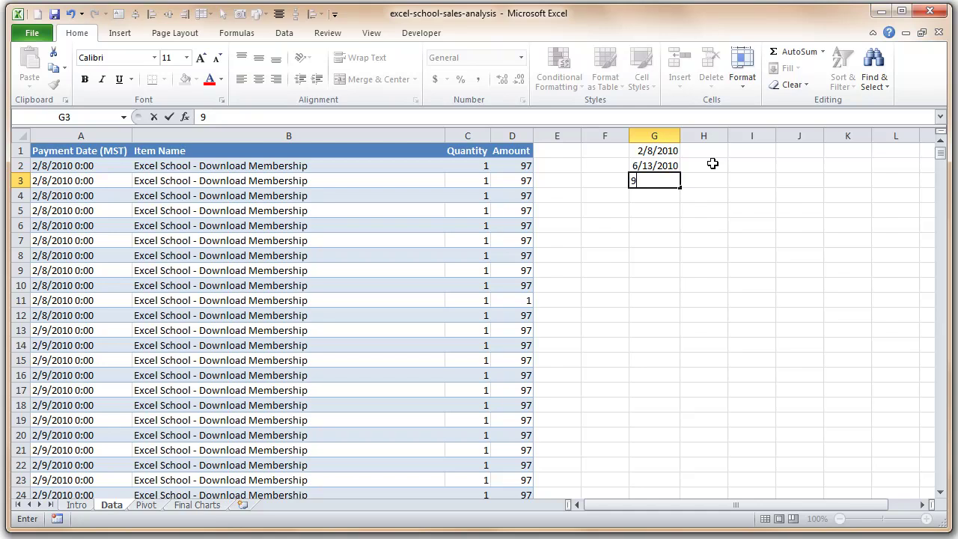
text(/13/2010)
key(ctrl+Return)
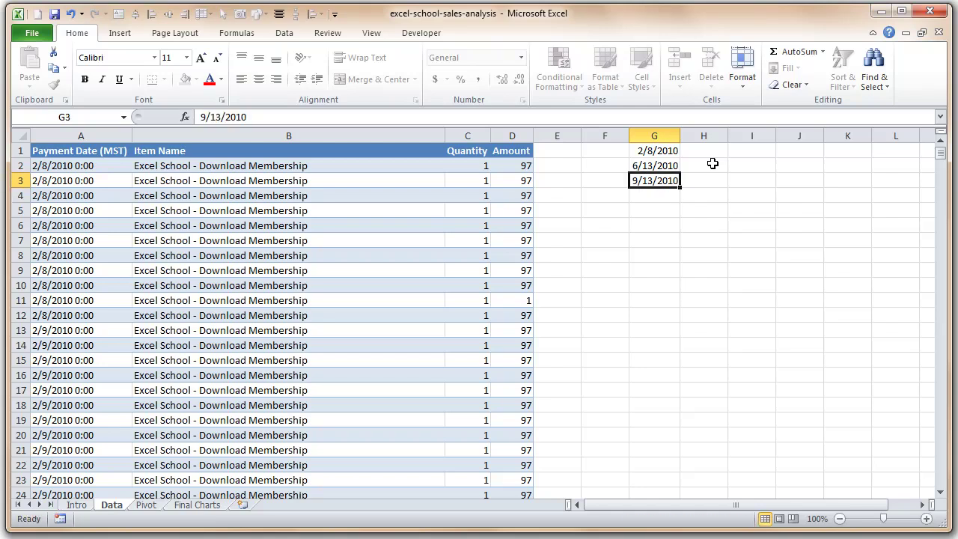
key(Up)
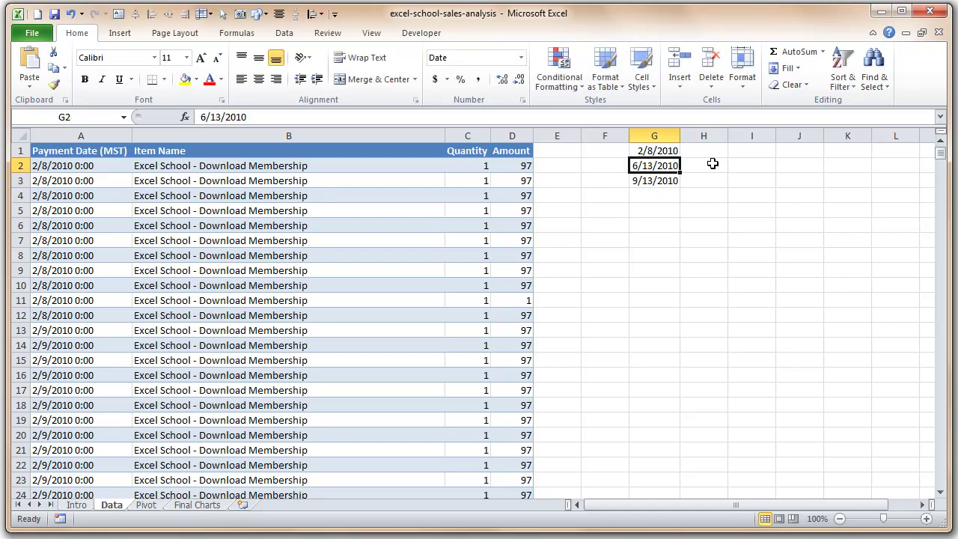
key(Down)
key(Right)
key(Up)
key(Up)
key(Left)
key(ctrl+Home)
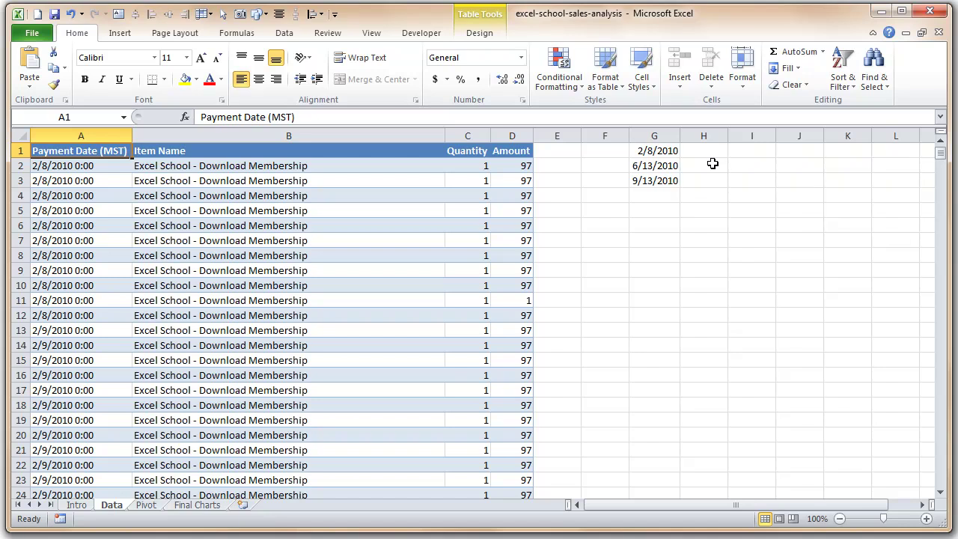
- Move the three dates from G1:G3 to J1:J3 and widen column J
click(612, 165)
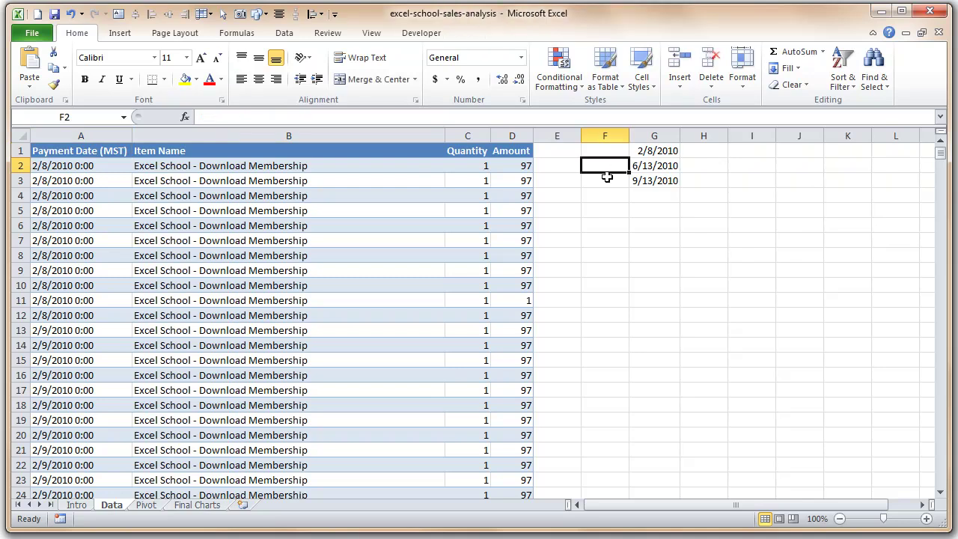
click(606, 178)
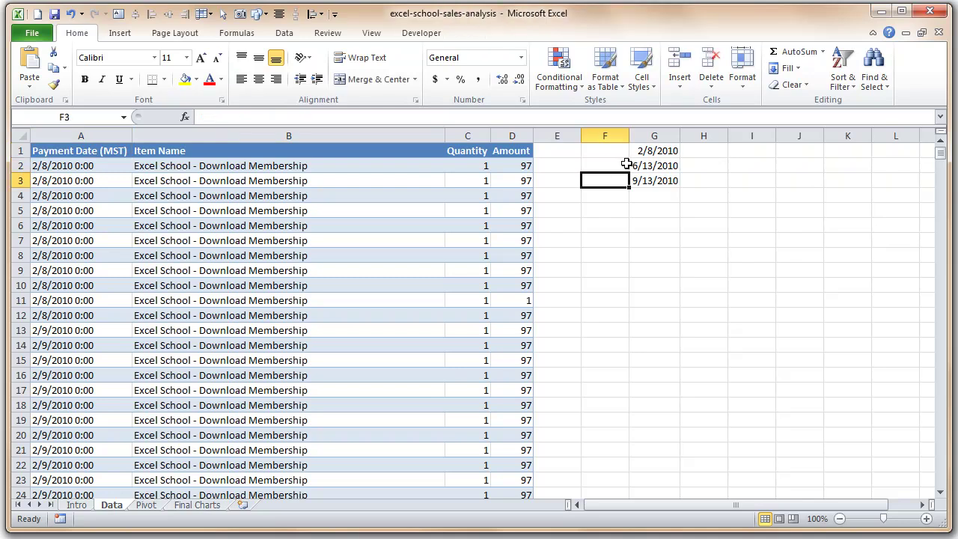
mouse_move(662, 165)
mouse_down()
mouse_move(656, 182)
mouse_move(668, 182)
mouse_up()
click(716, 181)
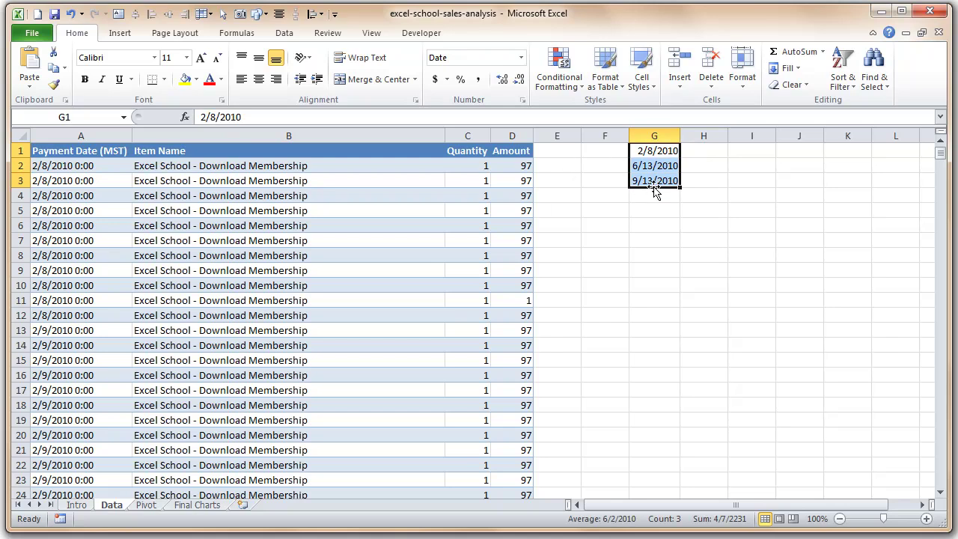
drag(654, 187, 780, 188)
drag(824, 135, 842, 136)
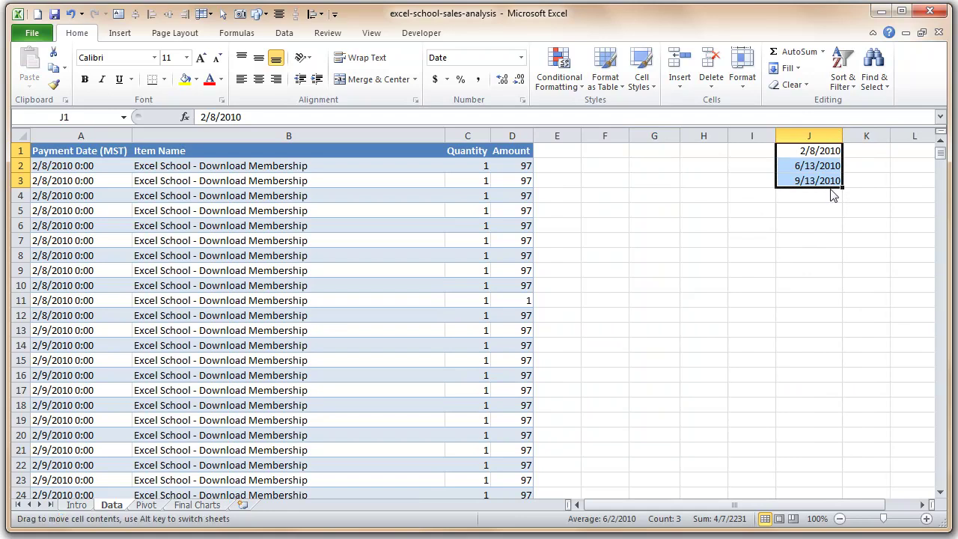
mouse_move(833, 194)
mouse_down()
mouse_move(763, 397)
mouse_move(716, 193)
mouse_move(829, 194)
mouse_move(829, 186)
mouse_move(776, 239)
mouse_move(828, 192)
mouse_up()
- Add the column heading 'Edition' in E1
click(571, 151)
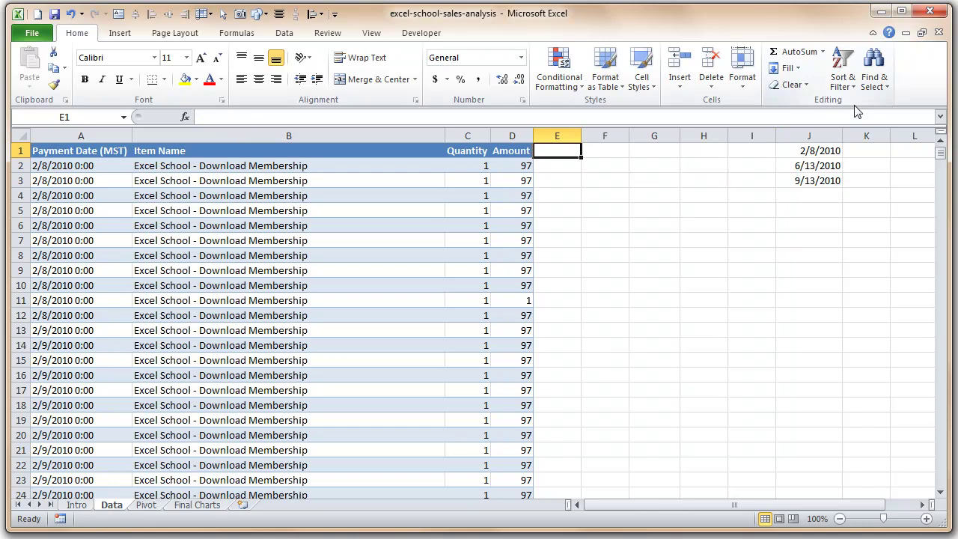
text(R)
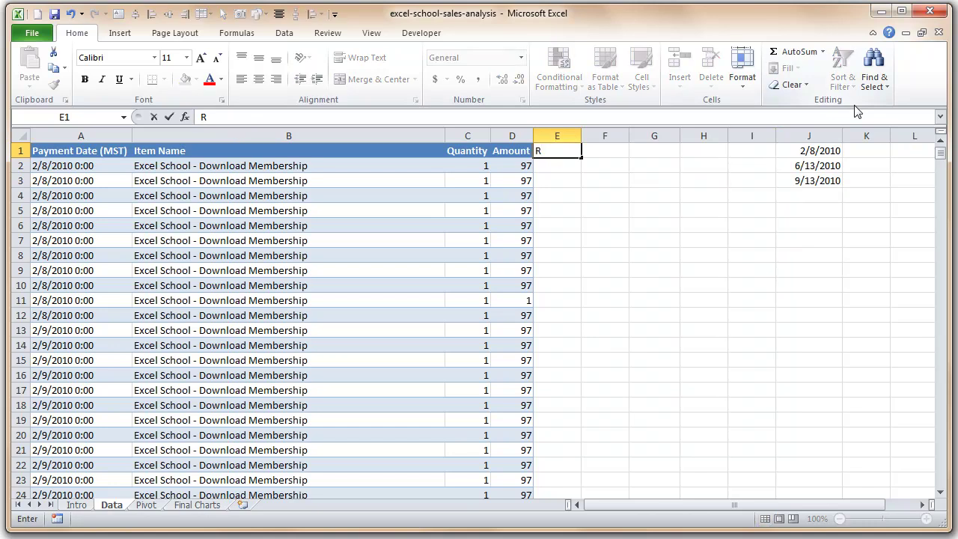
key(BackSpace)
text(Edition)
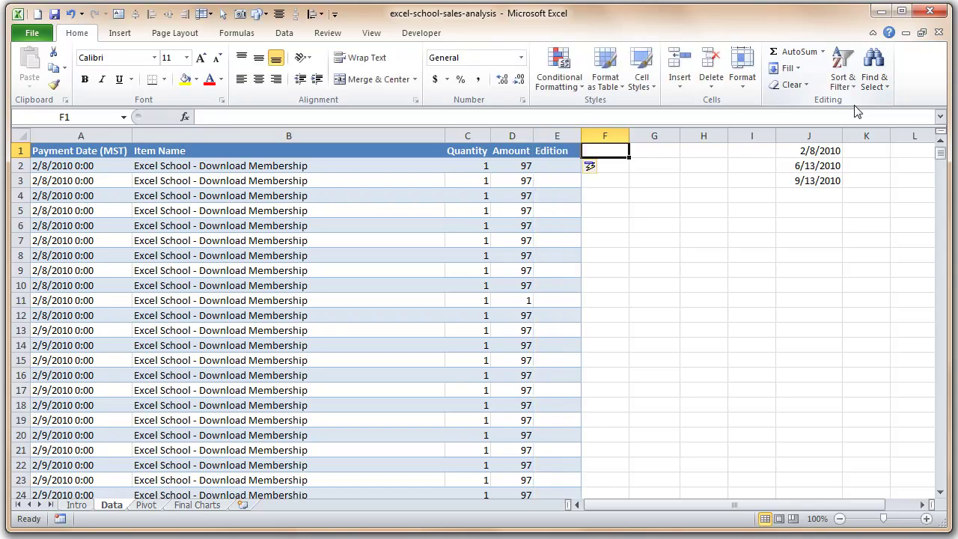
key(Down)
key(Left)
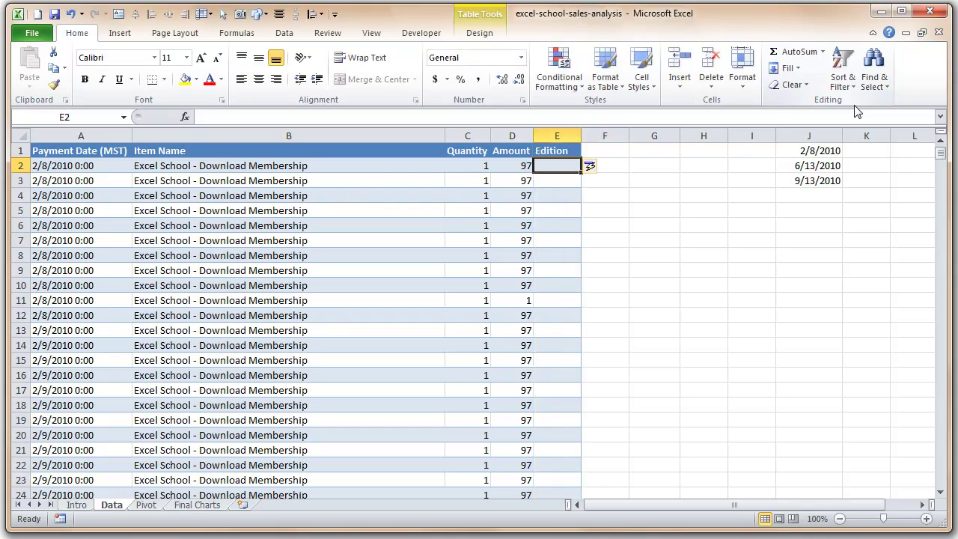
text(=)
key(Left)
key(Left)
key(Left)
key(Left)
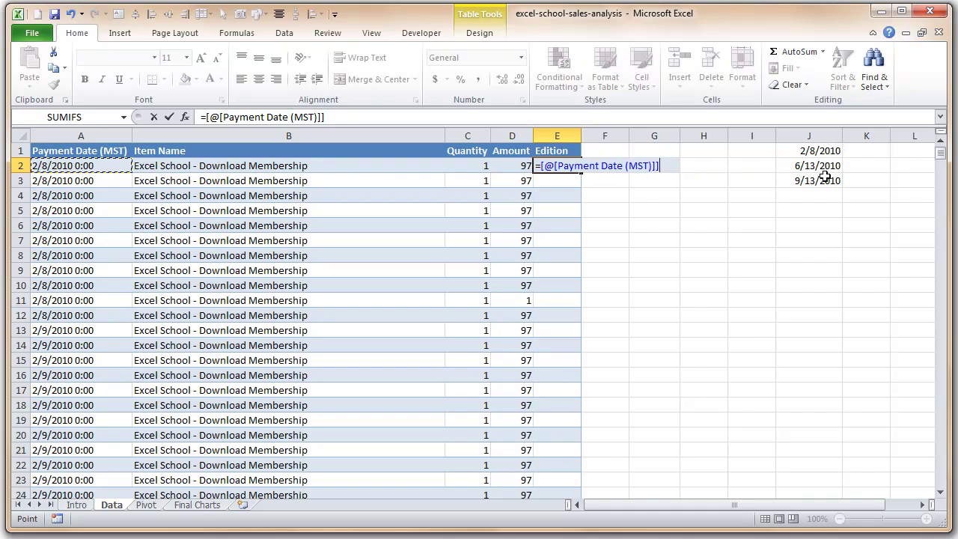
key(Escape)
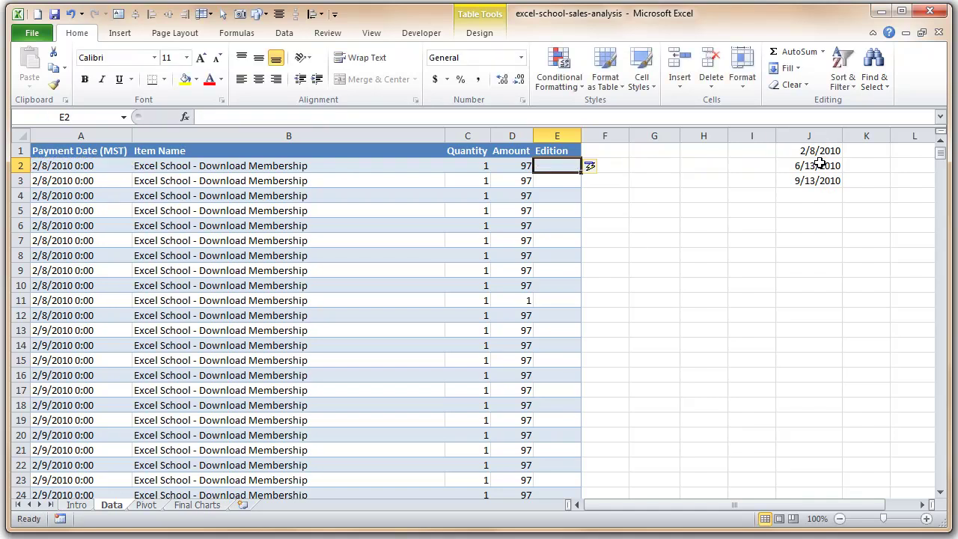
click(872, 154)
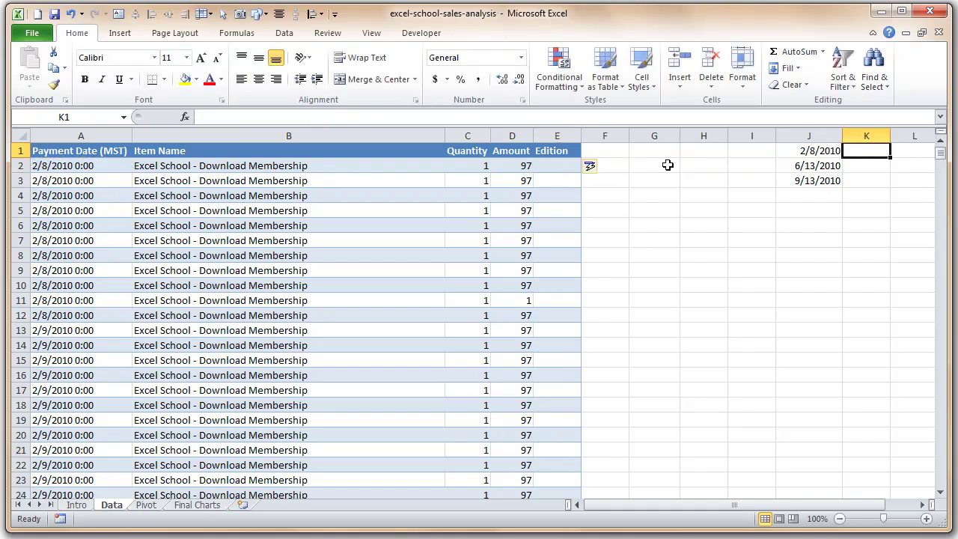
- Enter =MATCH of the payment date against $J$1:$J$3 with match type 1 in the Edition column
click(554, 171)
text(=match()
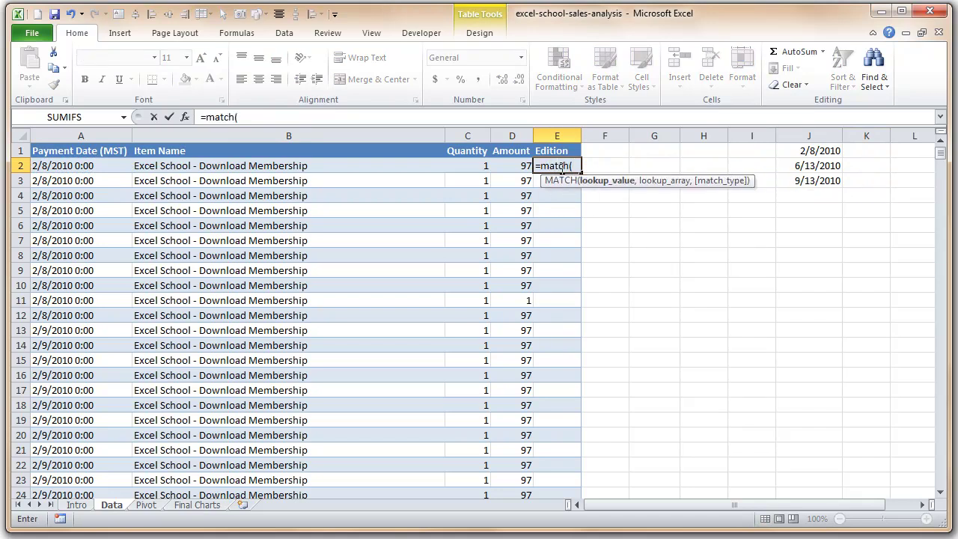
key(ctrl+Left)
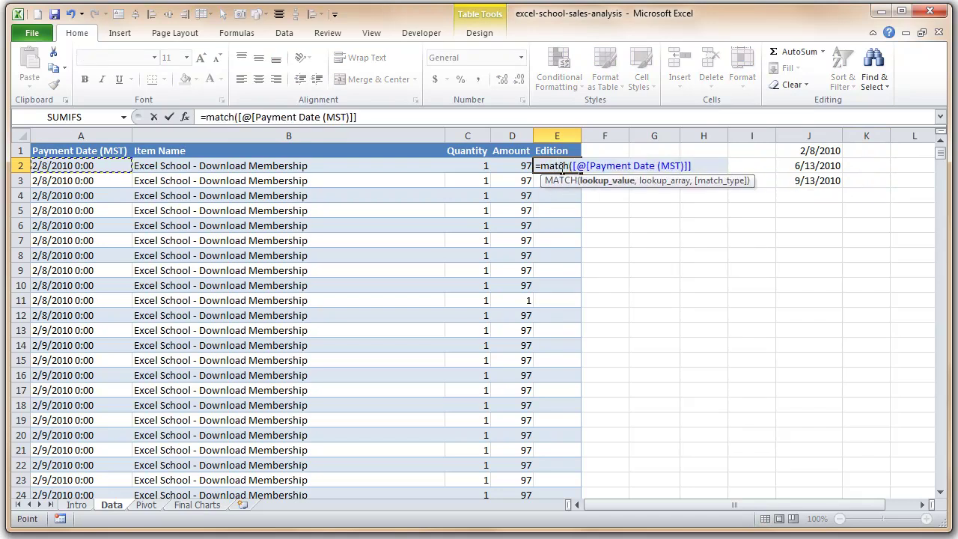
text(,)
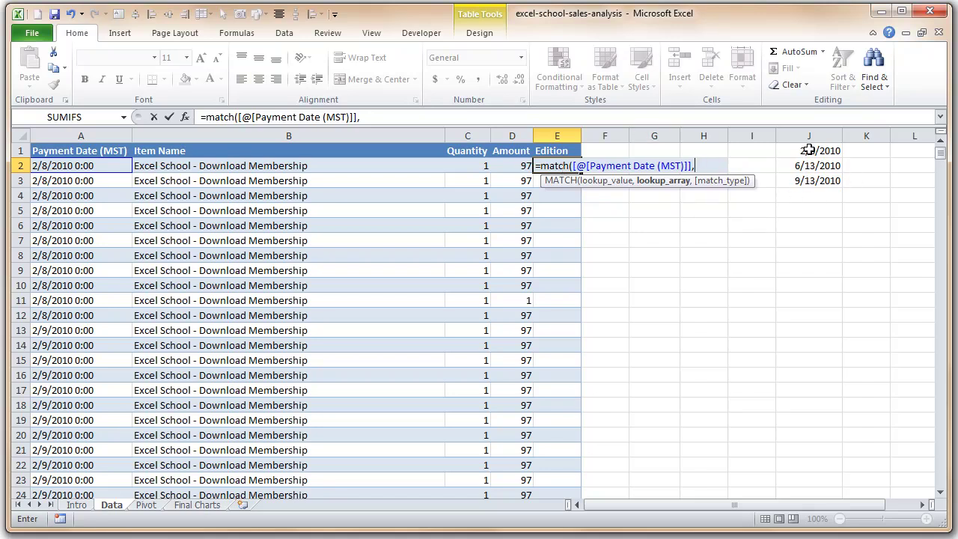
drag(808, 150, 808, 179)
key(F4)
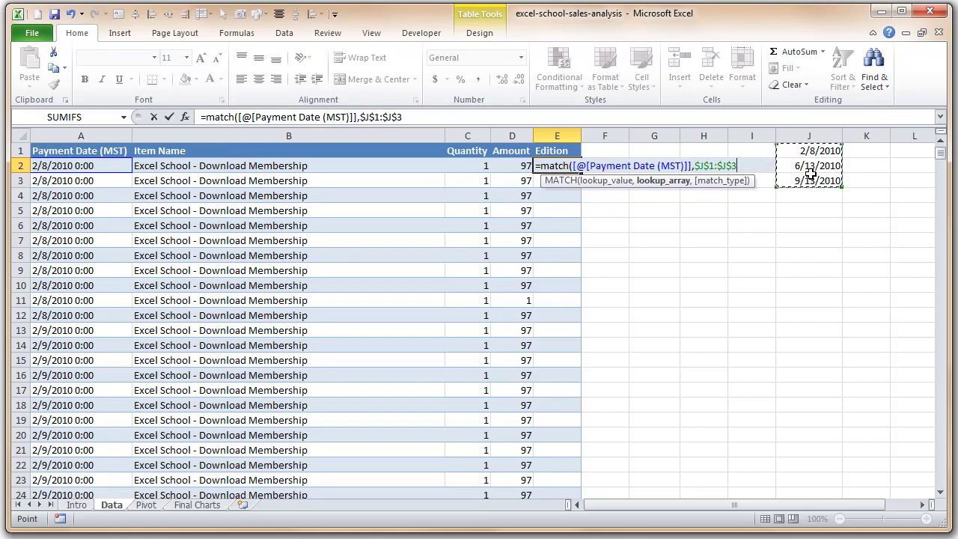
text(,1))
key(Return)
key(Up)
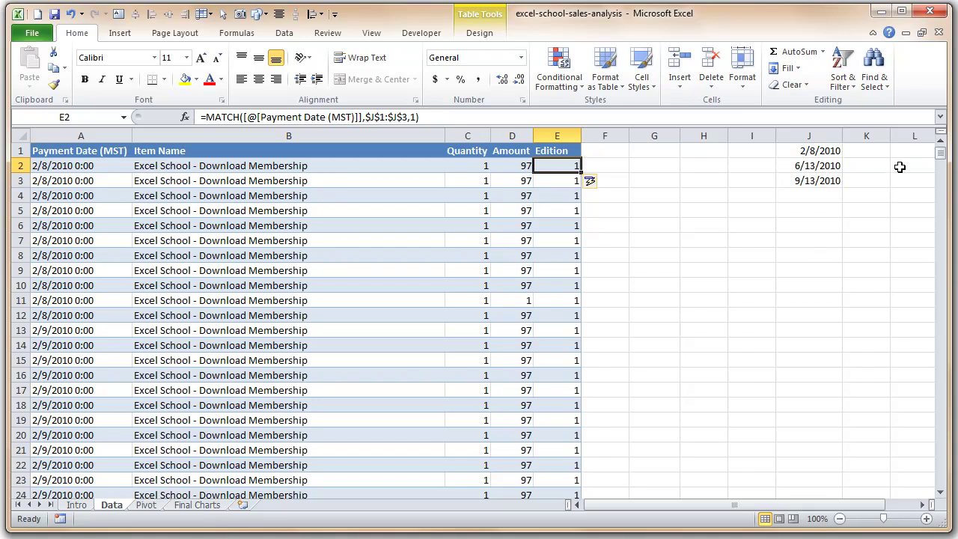
drag(944, 162, 954, 254)
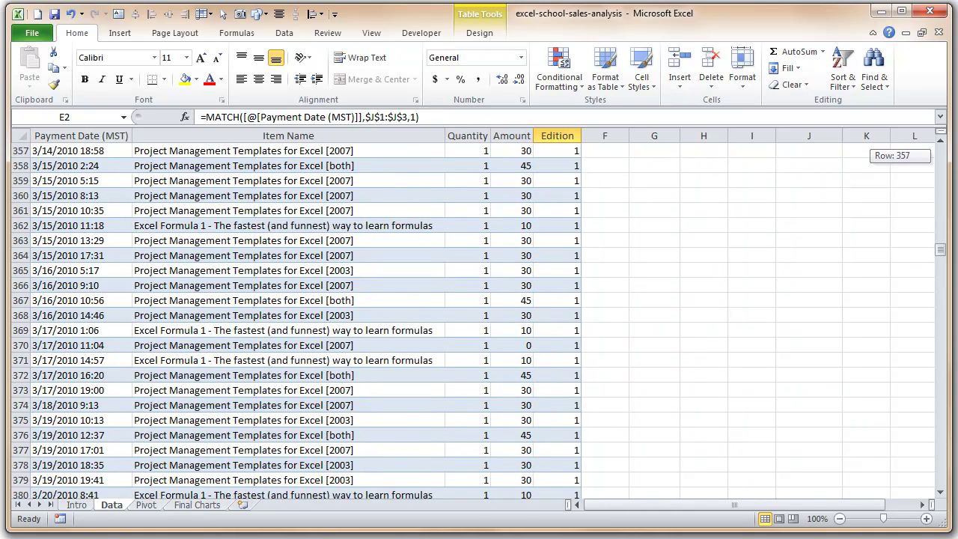
click(160, 237)
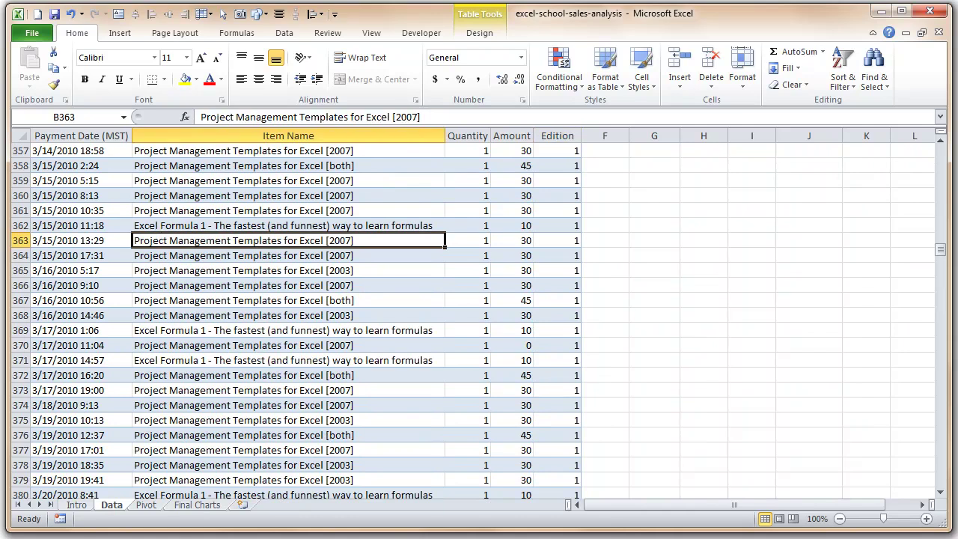
drag(940, 250, 941, 151)
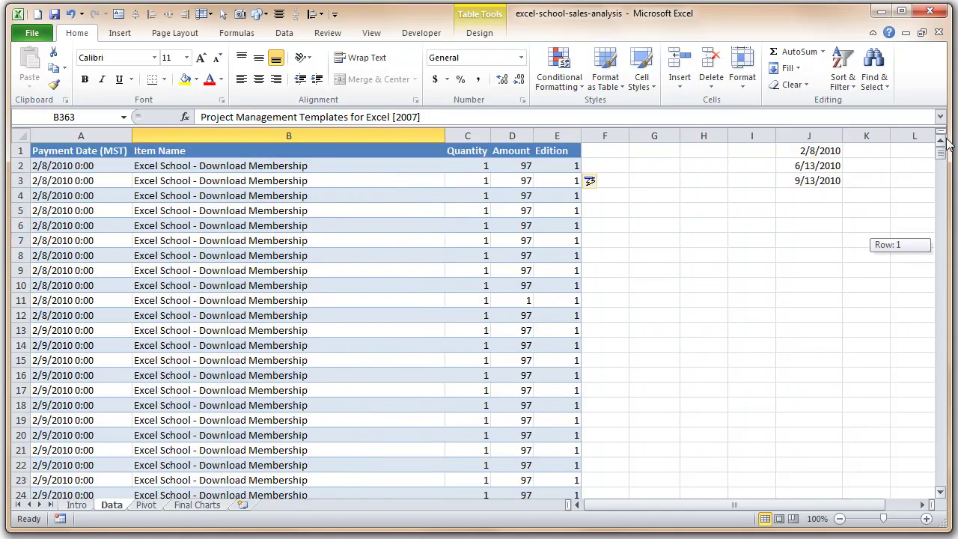
- Wrap the Edition MATCH formula in IFERROR with a fallback of 0
click(567, 160)
key(F2)
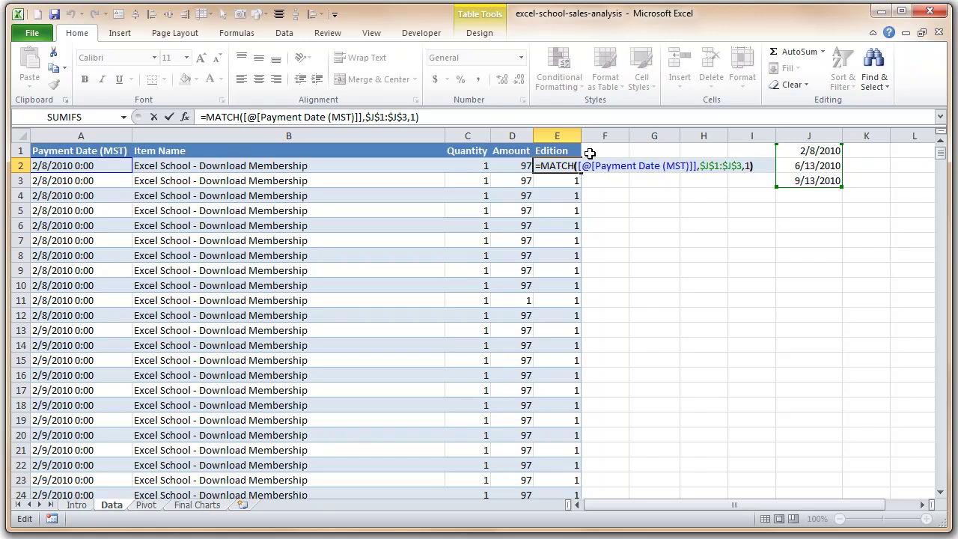
text(IFERROR()
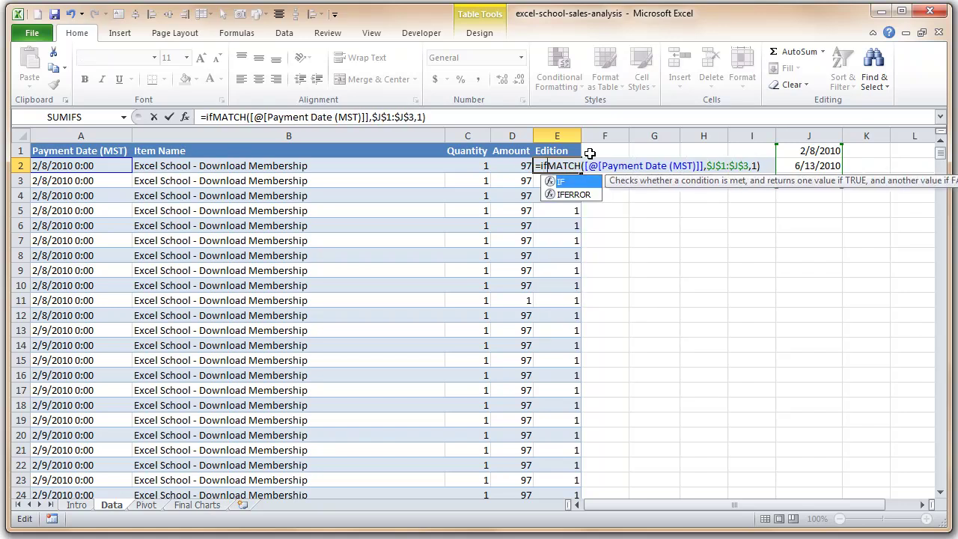
text(,0)
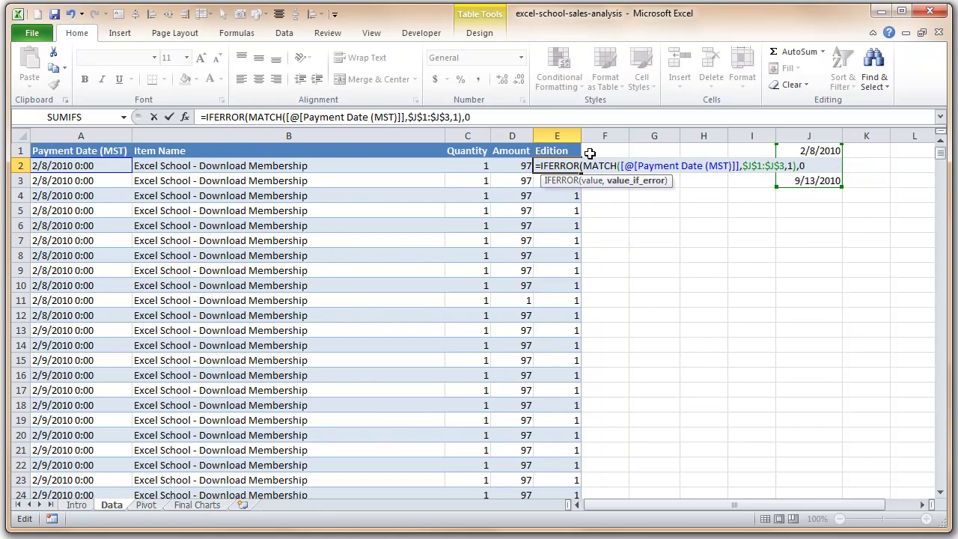
text())
key(ctrl+Return)
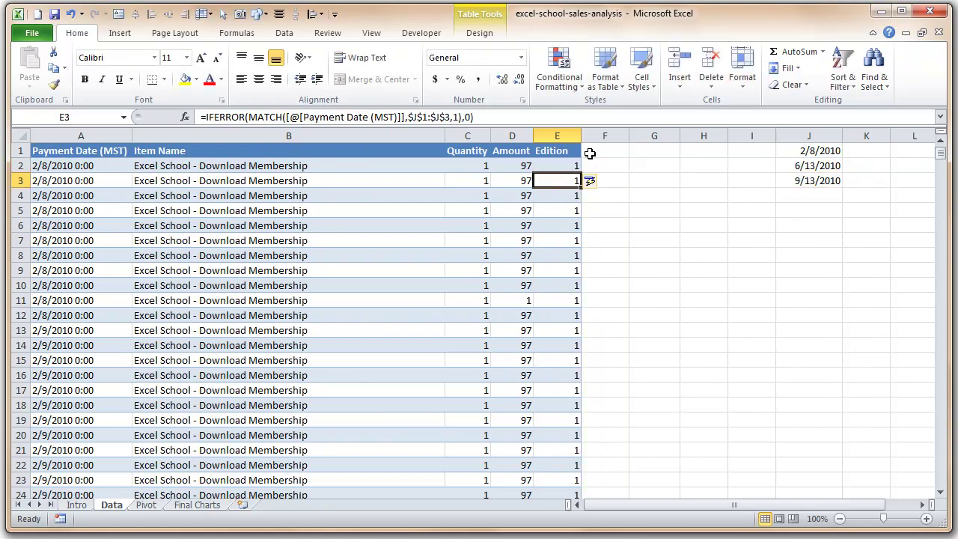
- Add the column heading 'Days since launch' in F1
click(590, 153)
text(D)
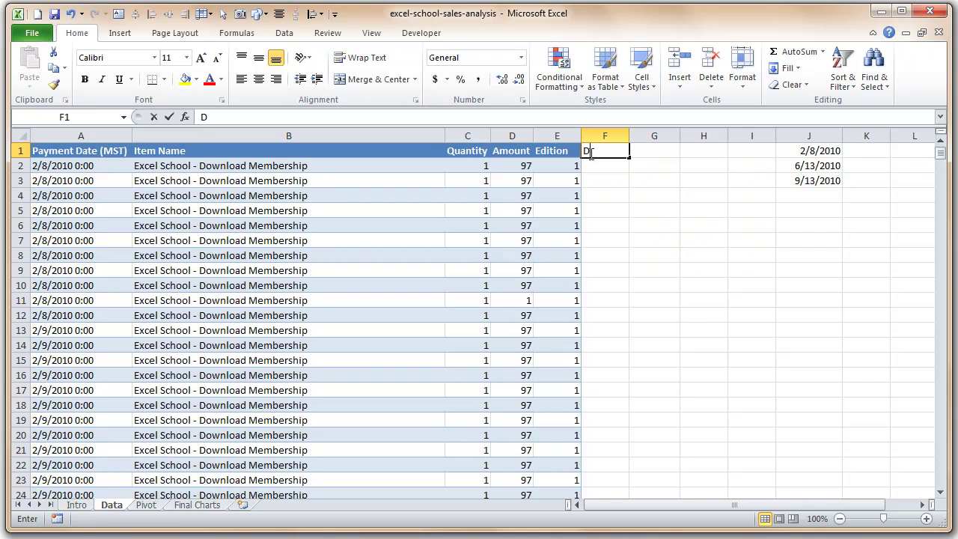
text(ays since la)
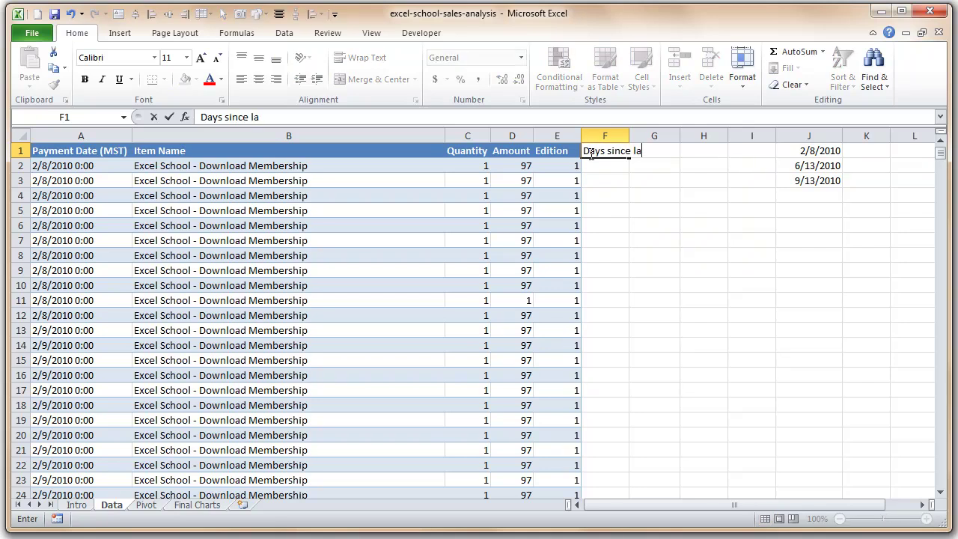
text(unch)
key(Return)
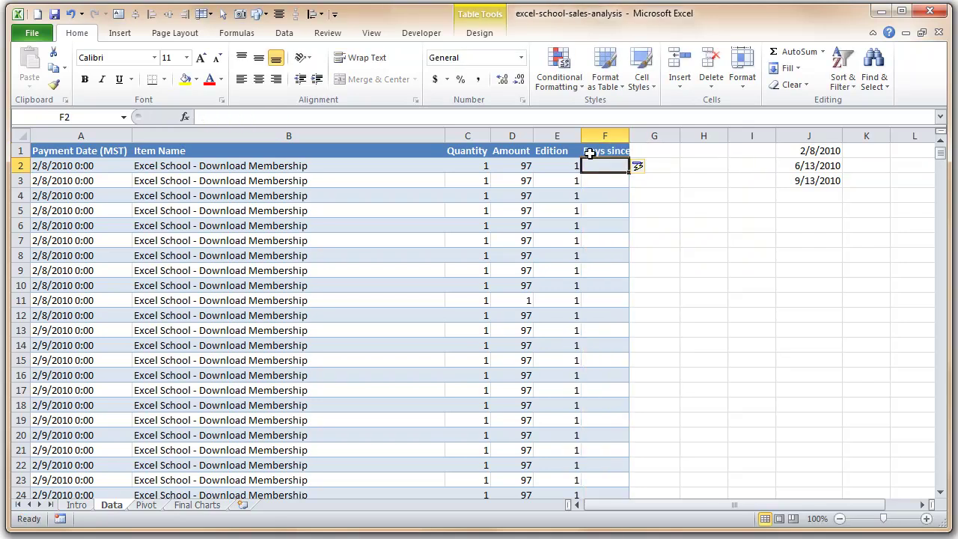
- Draft an IF formula: when Edition > 0, subtract an INDEX lookup from the payment date
text(=if()
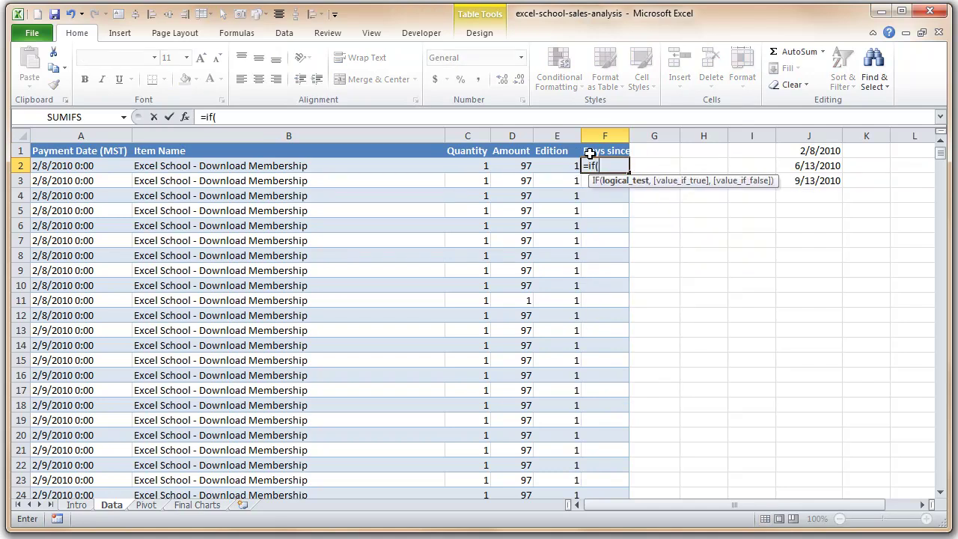
key(Left)
text(>)
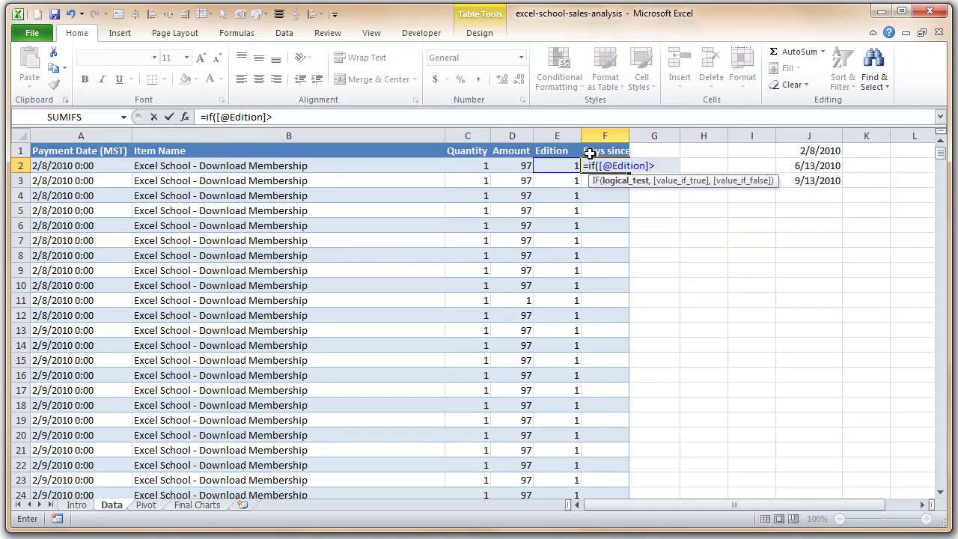
text(0,)
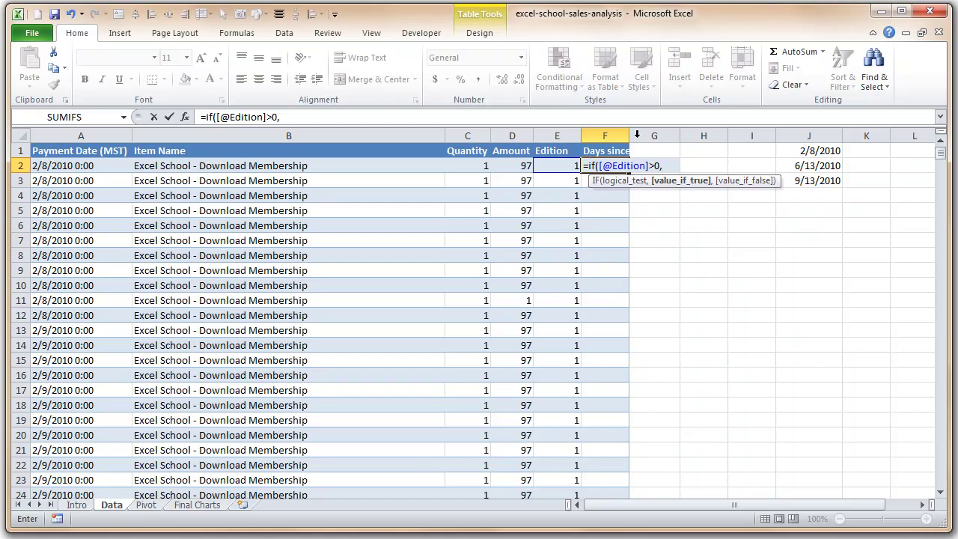
click(67, 161)
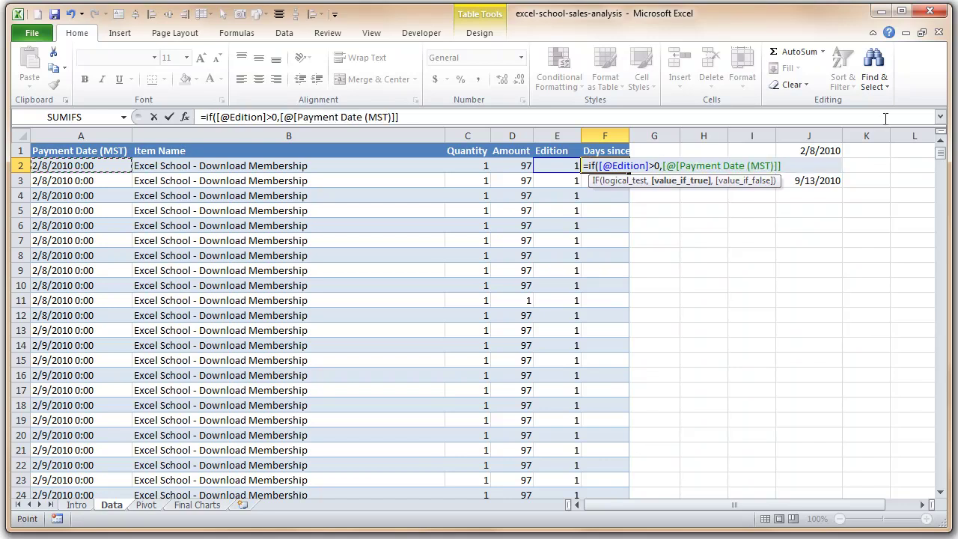
text(-index()
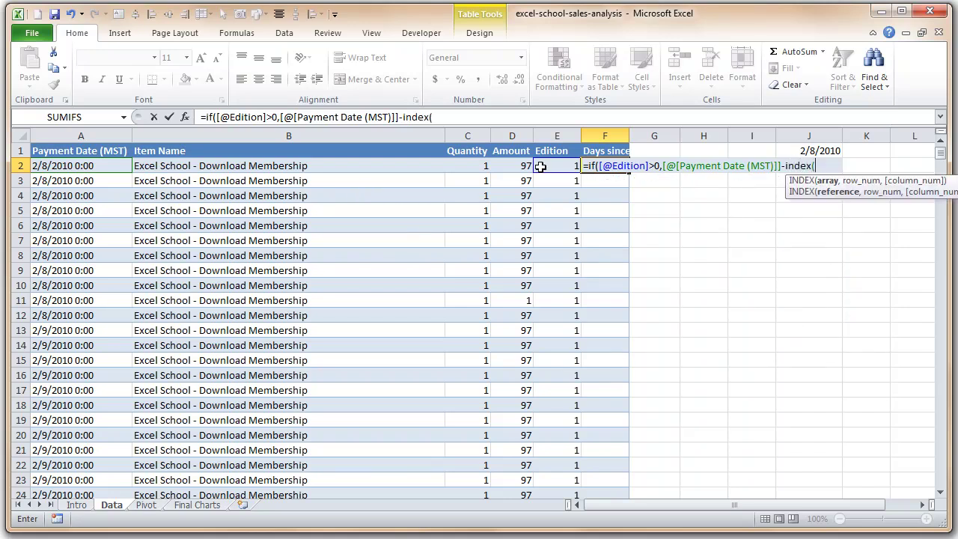
click(540, 166)
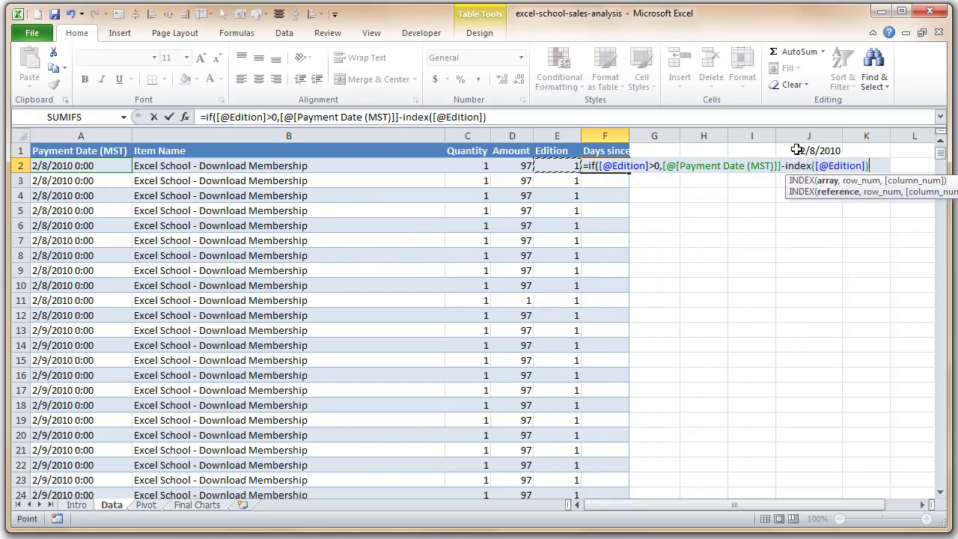
text())
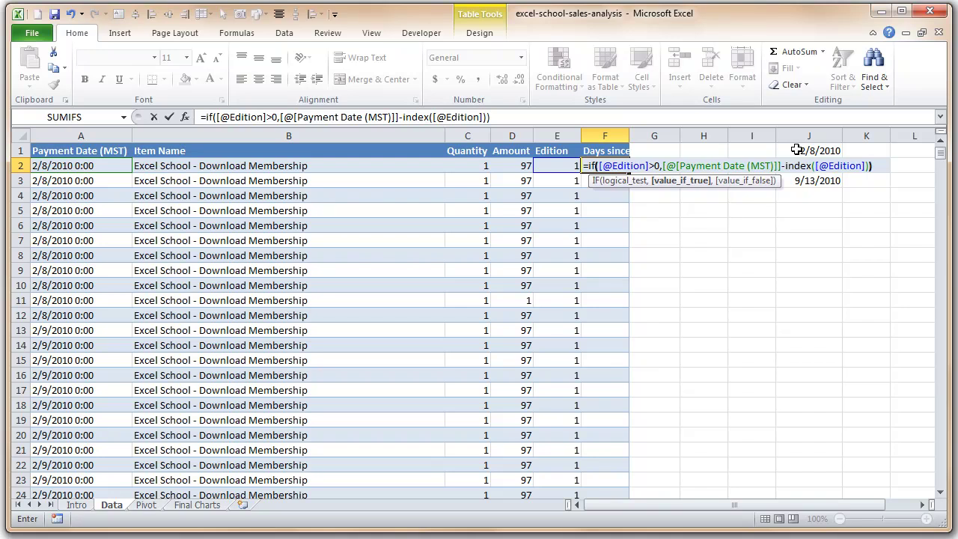
key(Return)
key(Return)
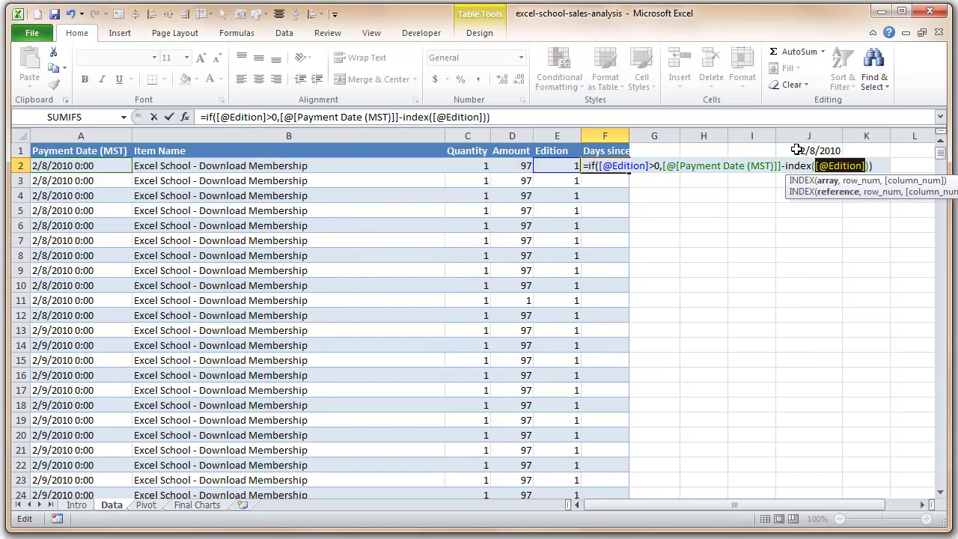
key(Right)
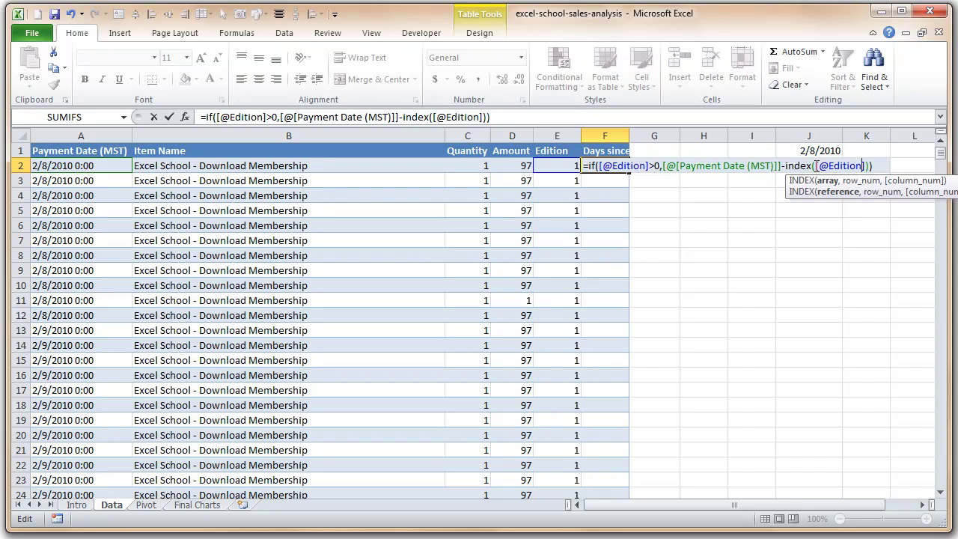
drag(814, 166, 872, 166)
key(BackSpace)
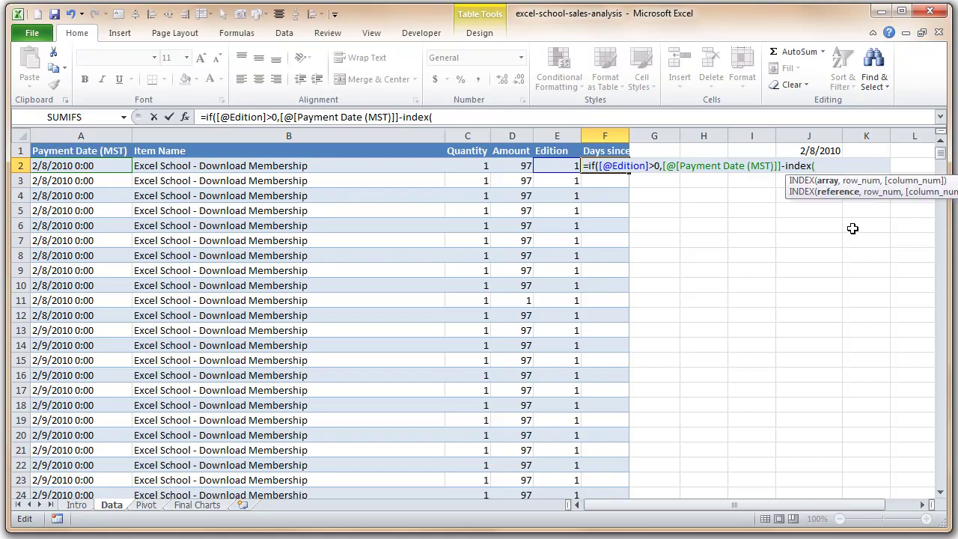
drag(785, 182, 788, 146)
key(F4)
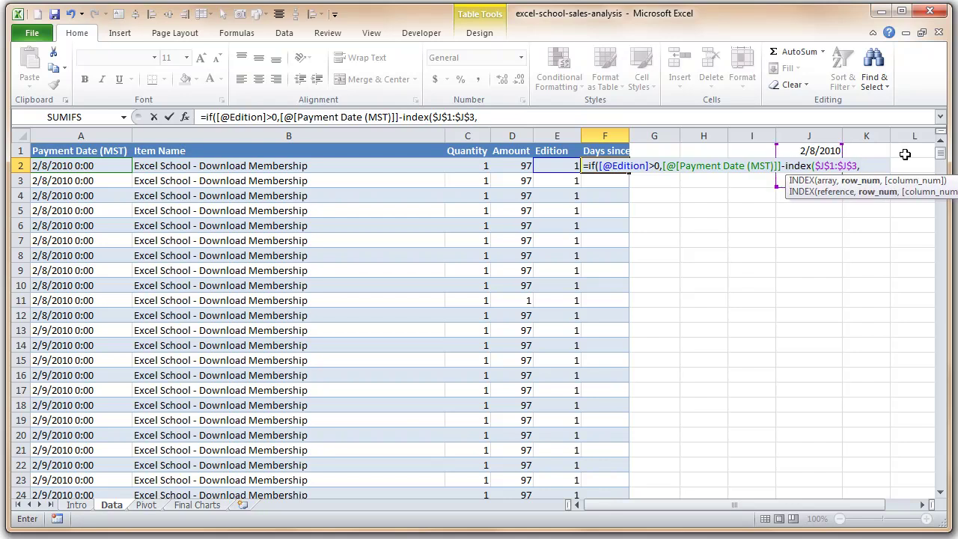
click(539, 168)
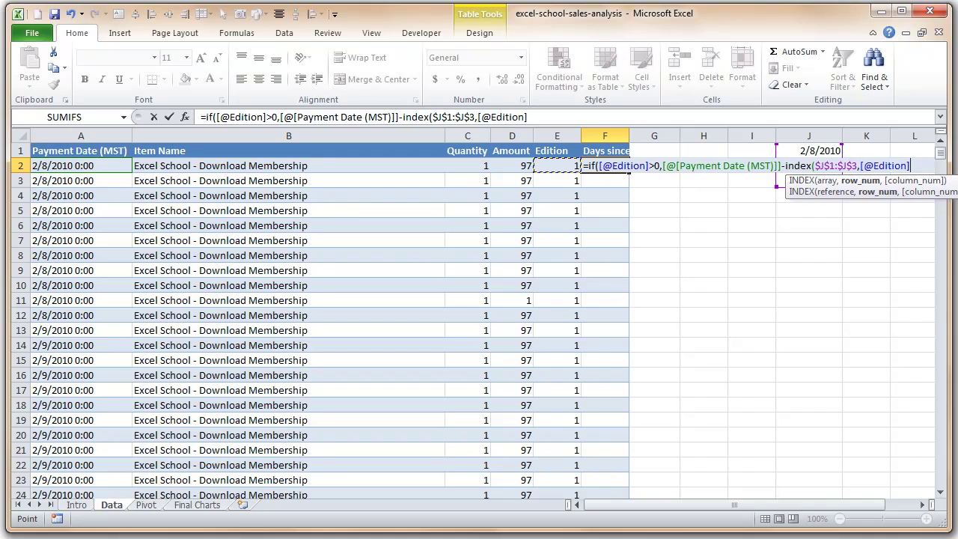
text())
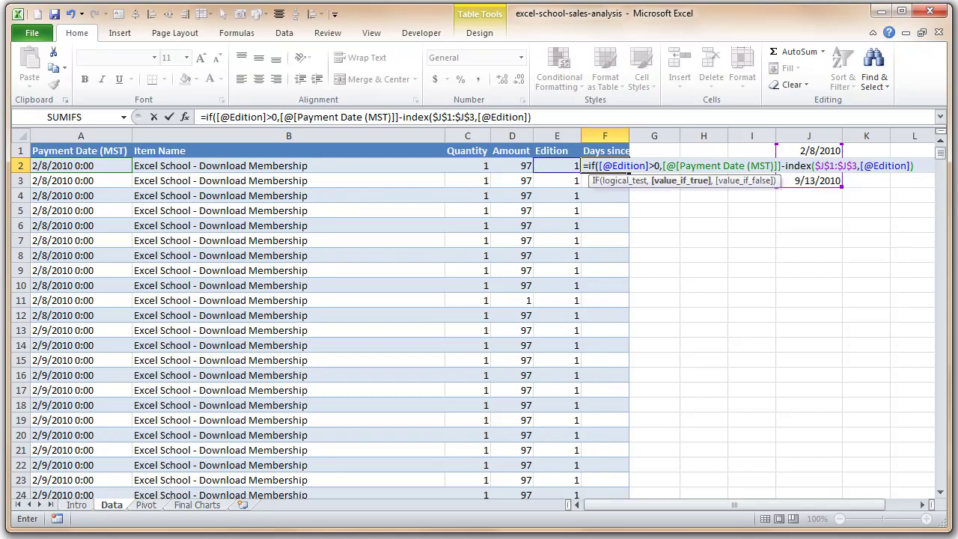
text())
key(ctrl+Return)
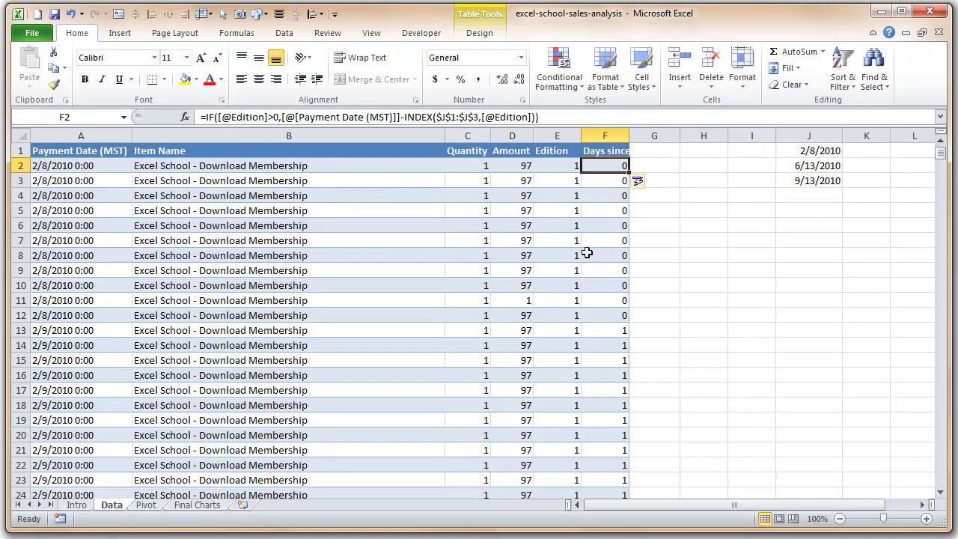
- Wrap the date subtraction in F2's Days since formula in INT
double_click(605, 166)
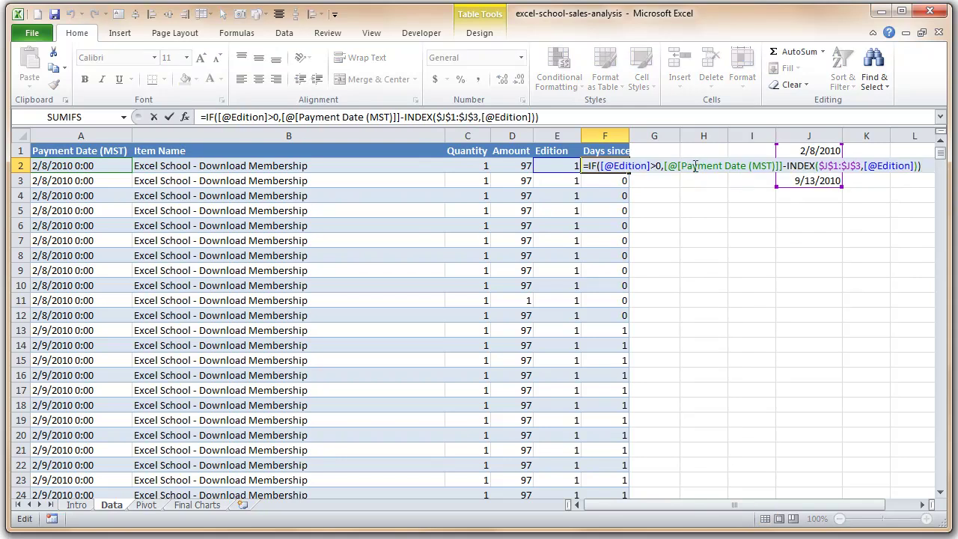
click(668, 166)
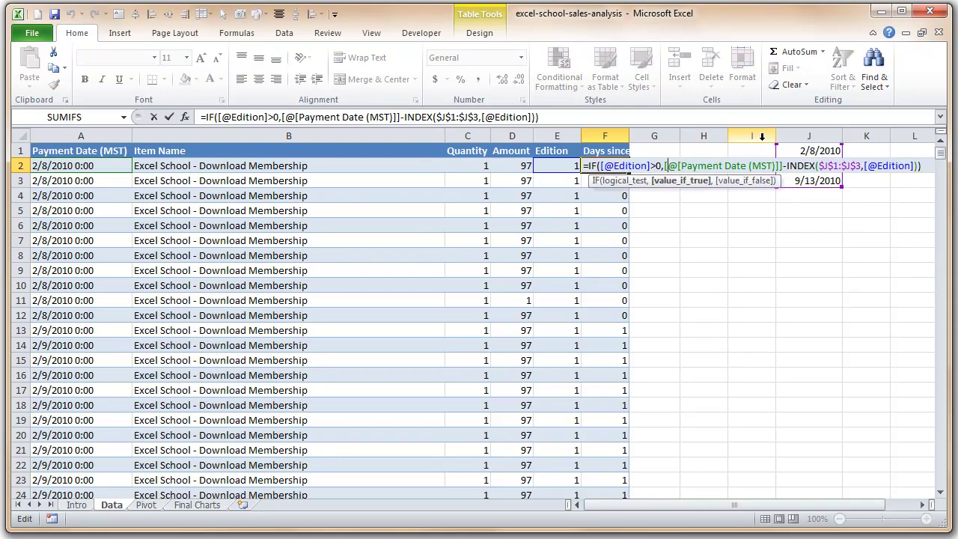
text(int()
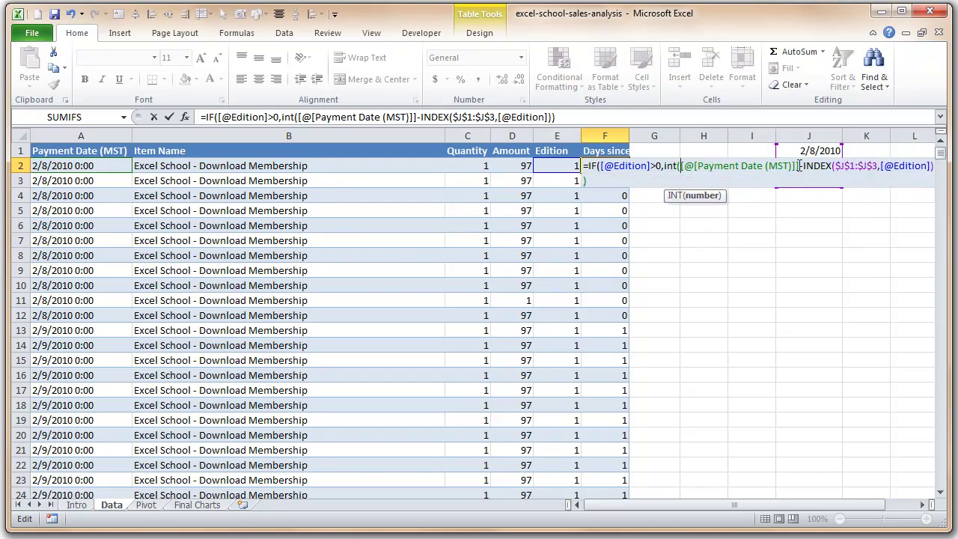
text())
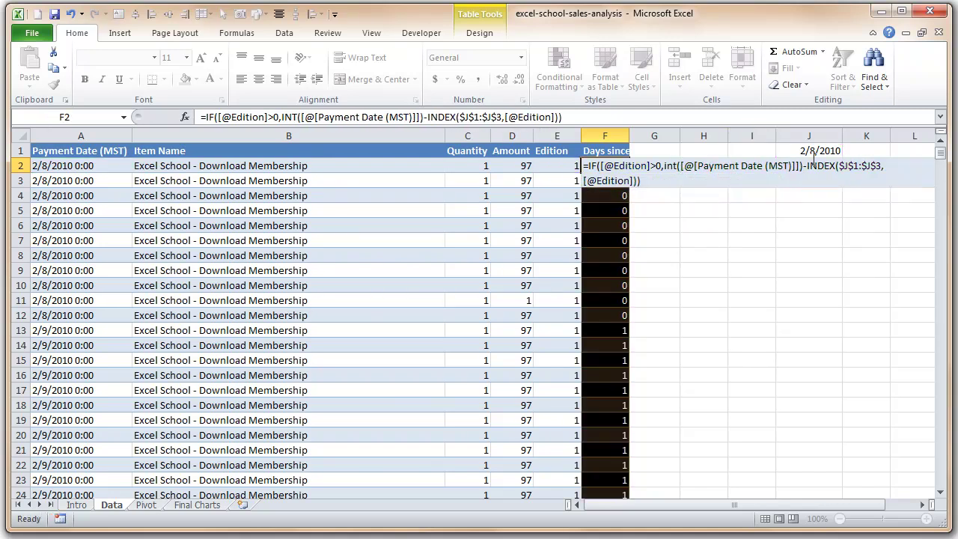
key(Return)
key(Down)
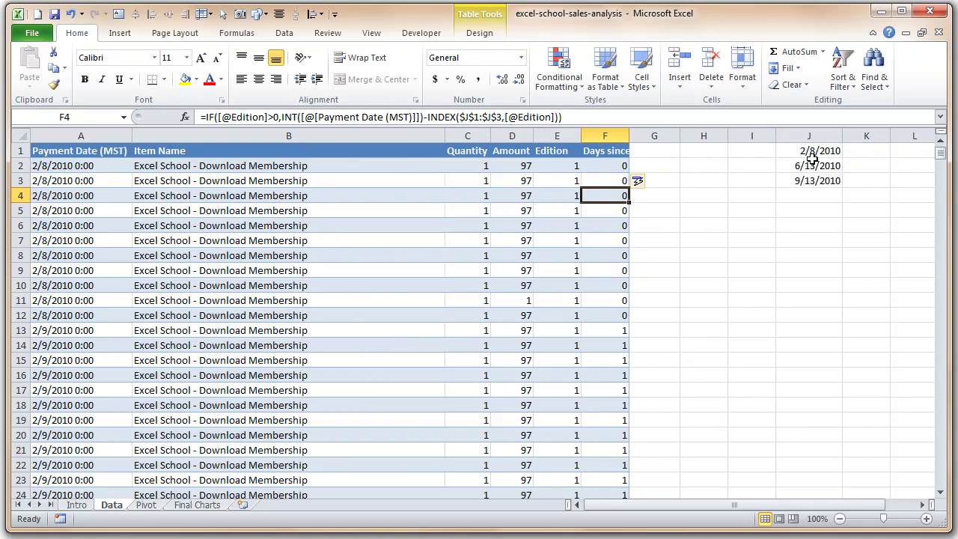
click(611, 166)
scroll(586, 360, down, 11)
scroll(587, 360, down, 20)
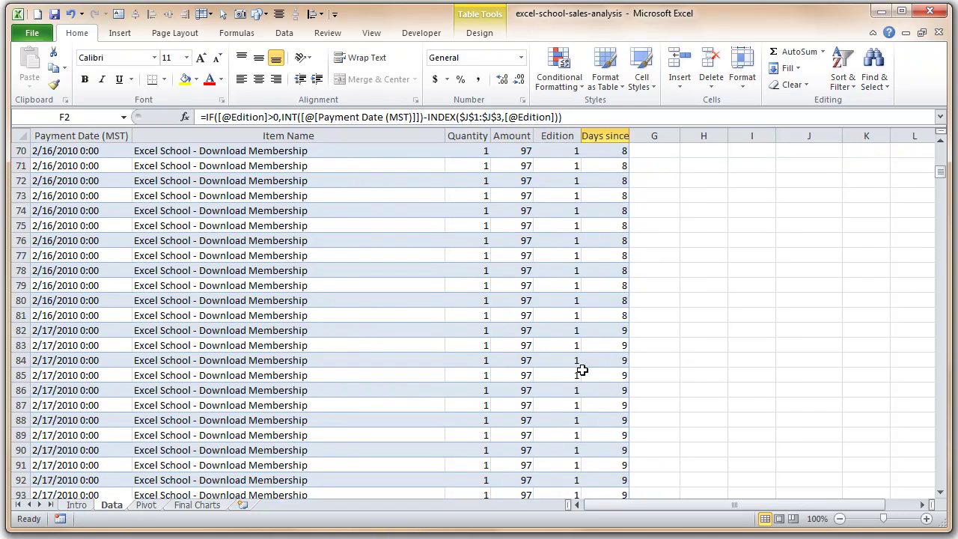
scroll(595, 379, up, 20)
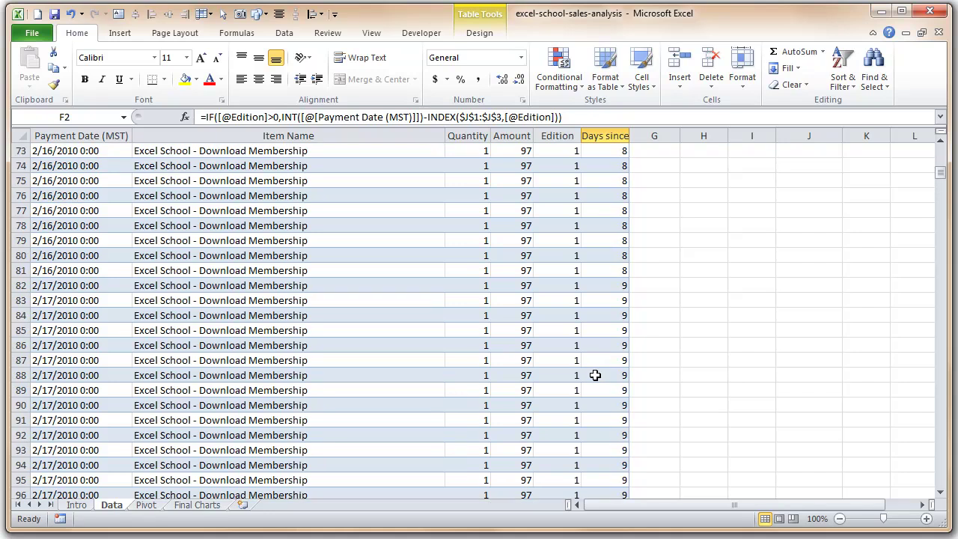
scroll(625, 180, up, 4)
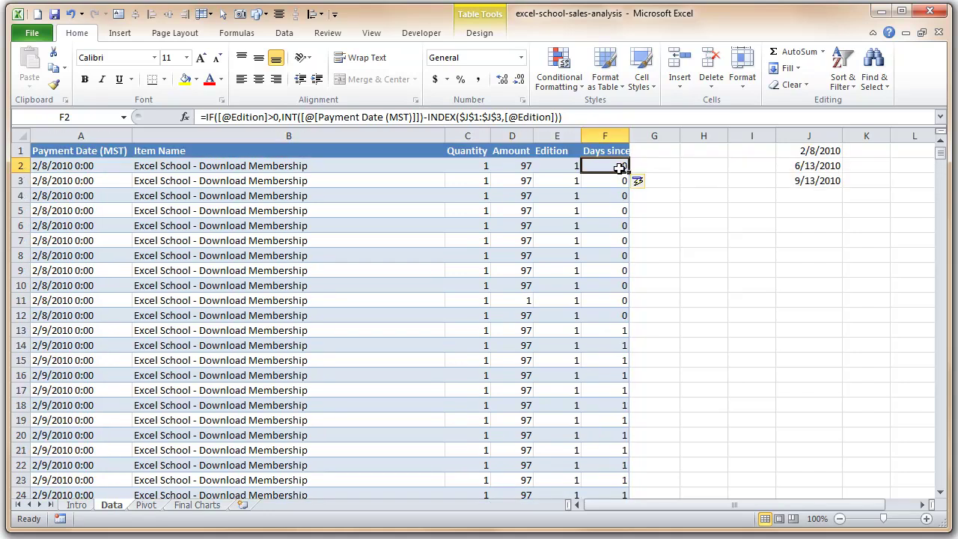
- Make the Days since formula return -1 when Edition is not above zero
double_click(620, 168)
click(639, 180)
text(,)
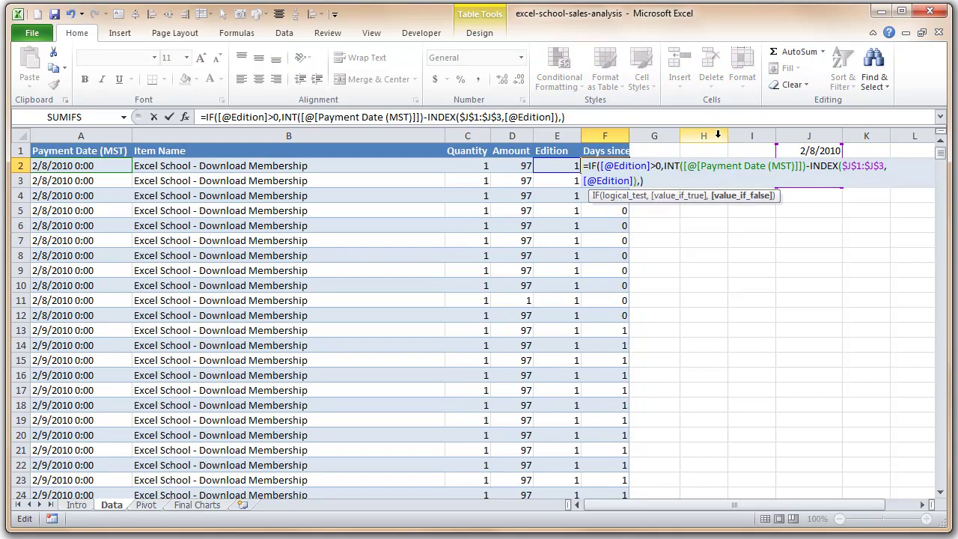
text(-1)
key(Return)
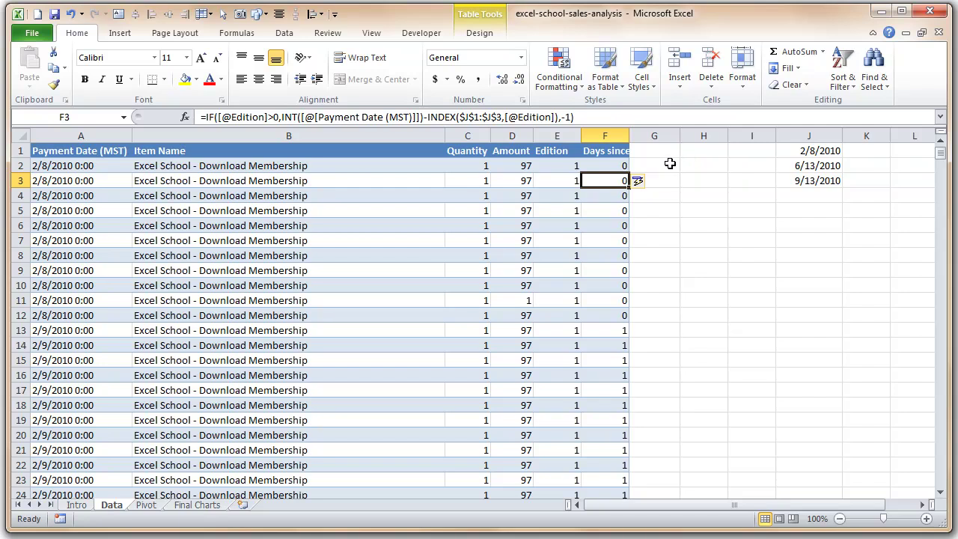
- Review the Edition formula in E2 and the Days since formula in F2
click(568, 166)
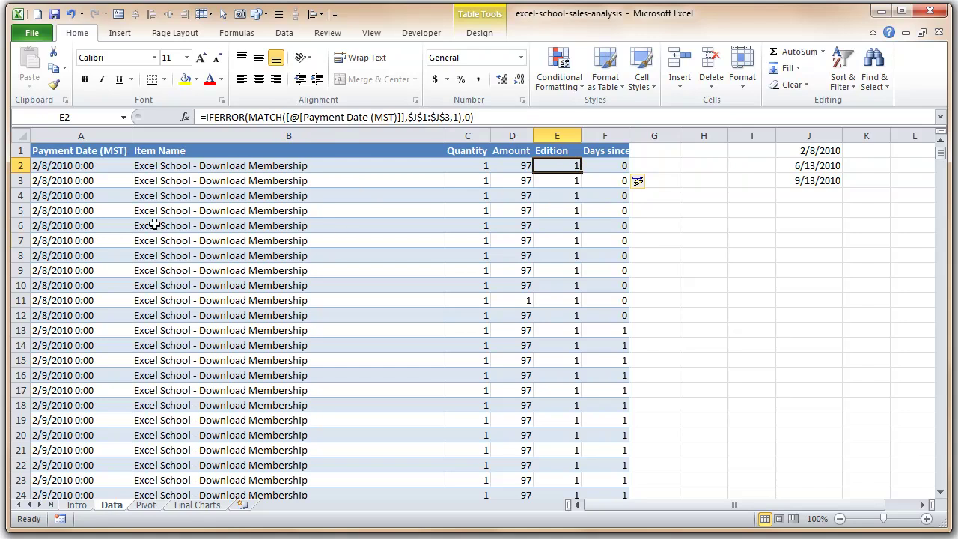
click(33, 169)
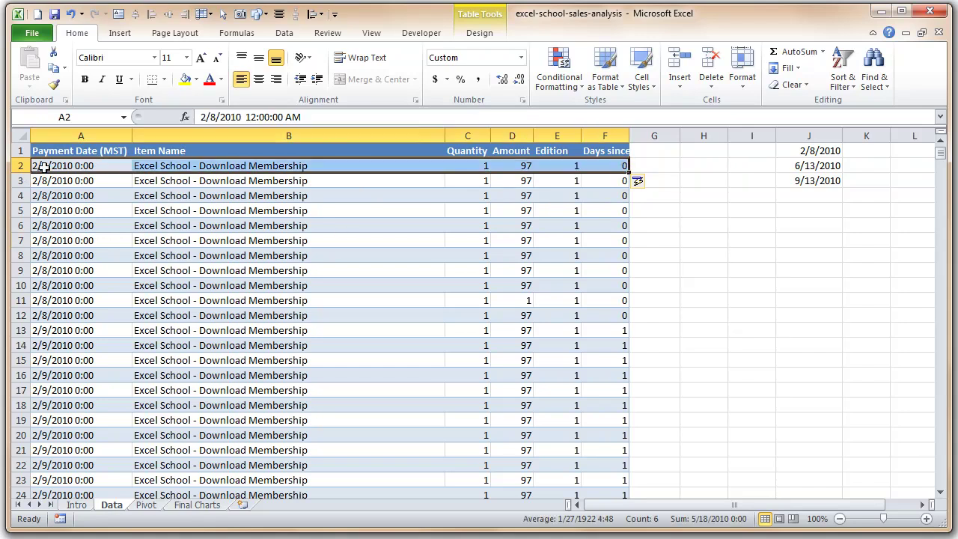
click(617, 163)
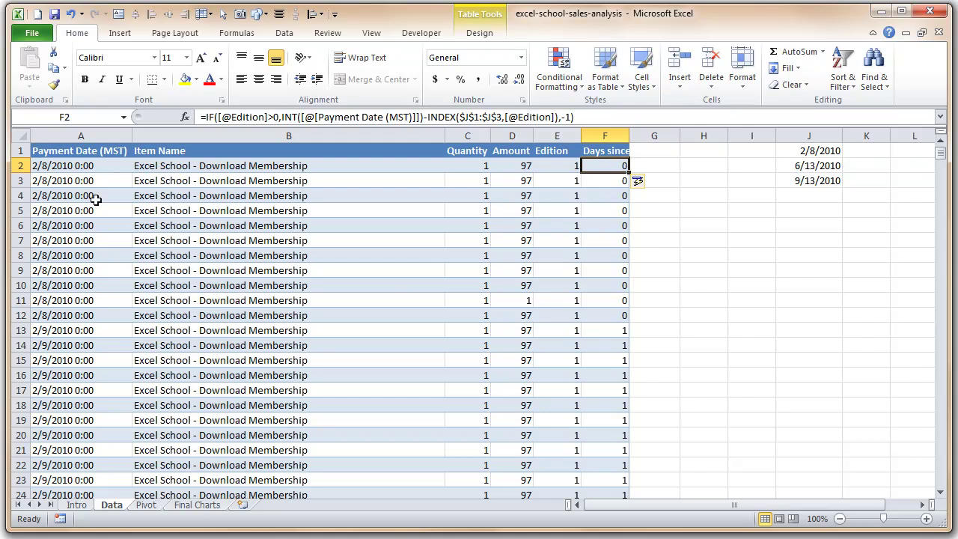
click(138, 330)
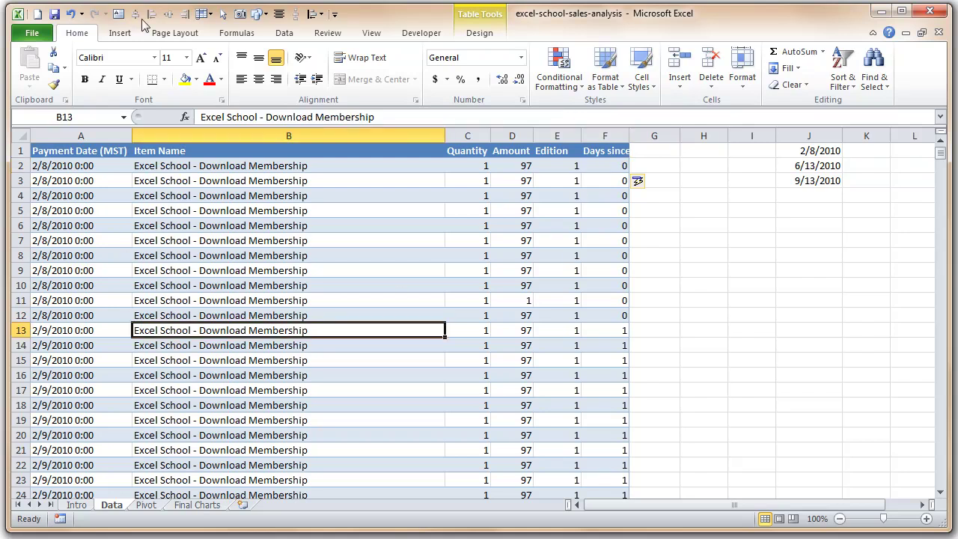
- Insert a PivotTable from the sales table at Pivot!A1 and move its field list aside
click(120, 33)
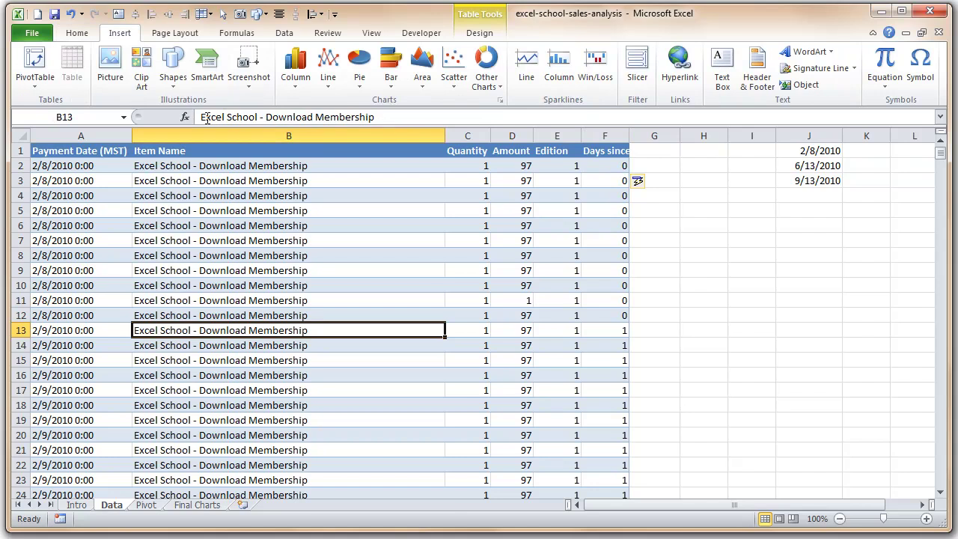
click(35, 60)
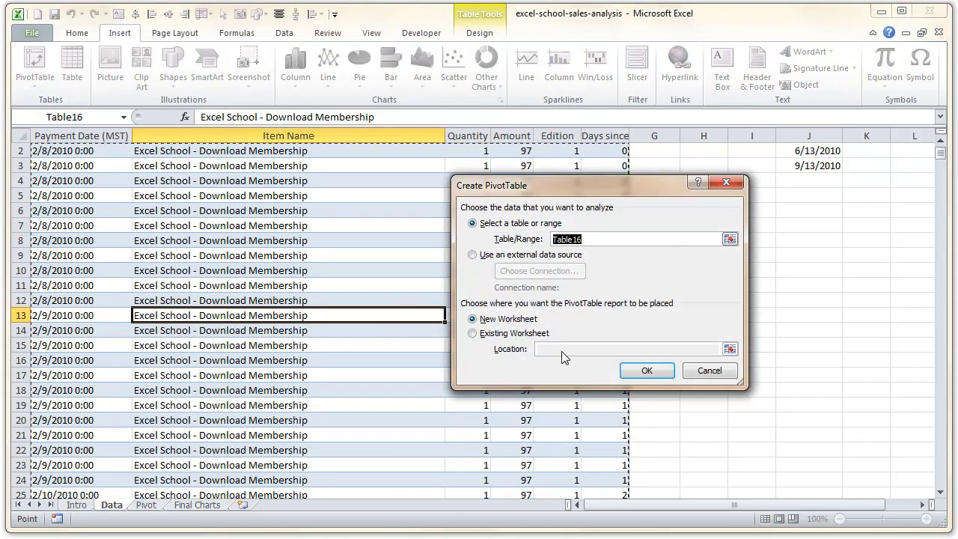
click(504, 334)
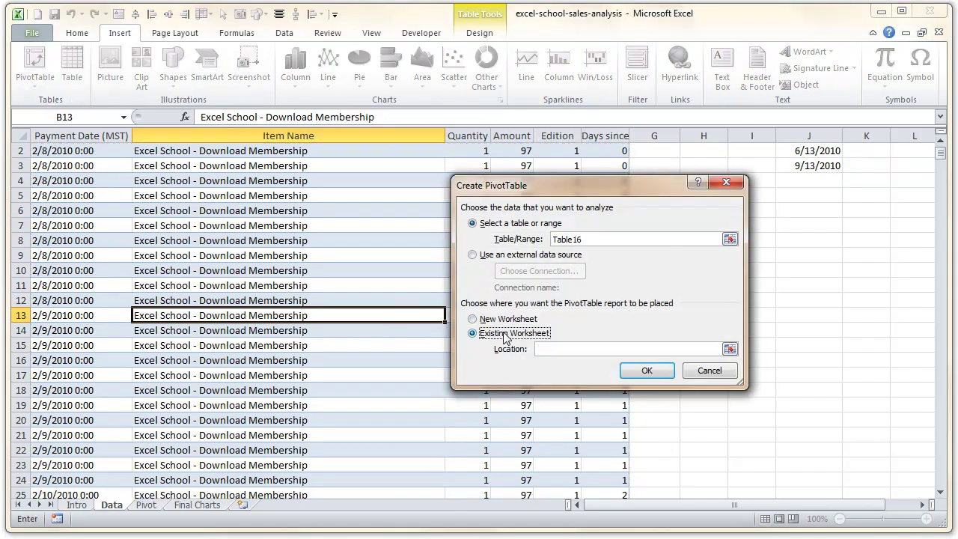
click(147, 504)
click(52, 152)
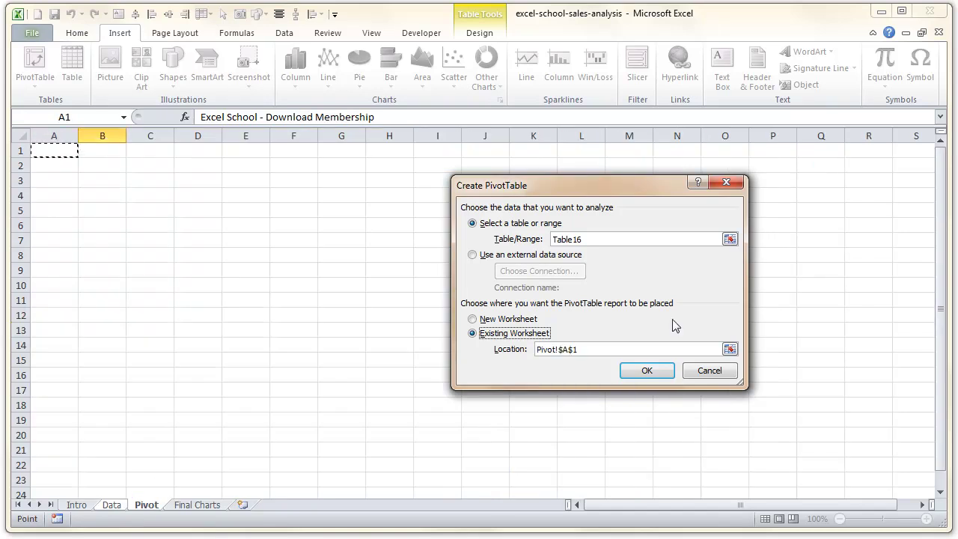
click(642, 372)
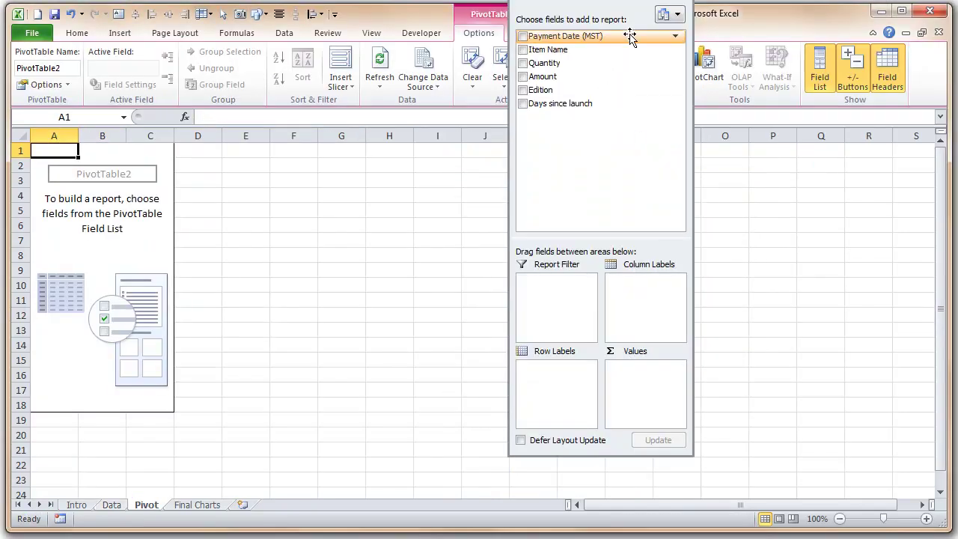
drag(569, 1, 700, 58)
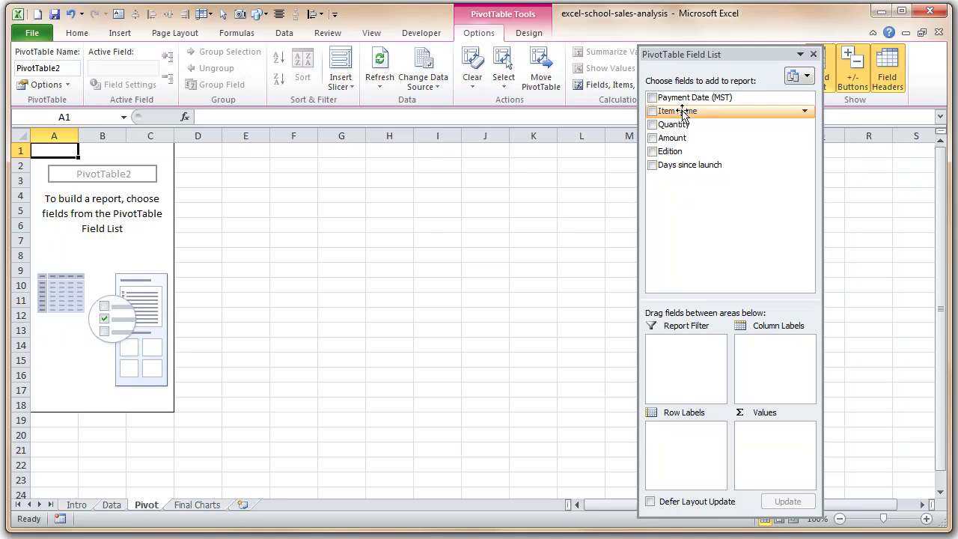
- Add Item Name as a pivot filter set to the Download Membership item
drag(677, 110, 688, 376)
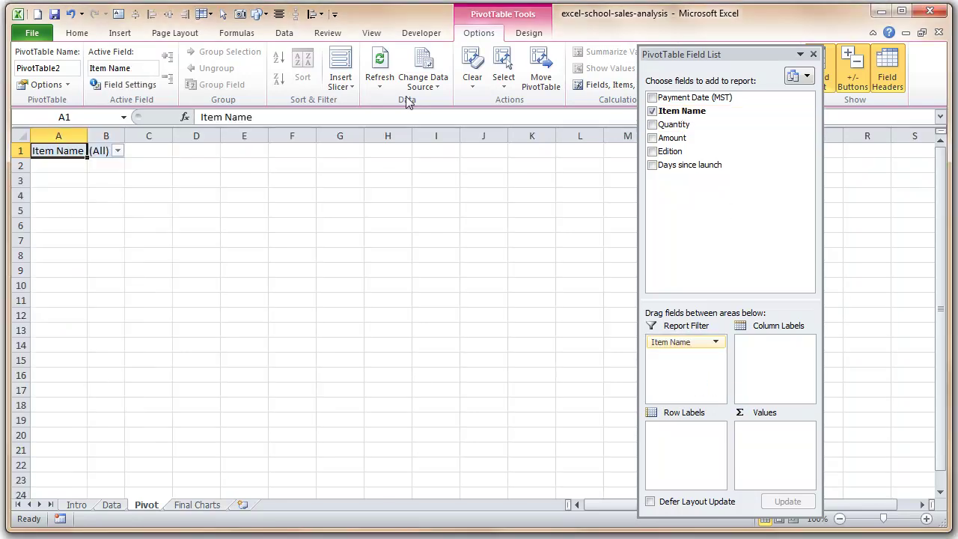
click(119, 152)
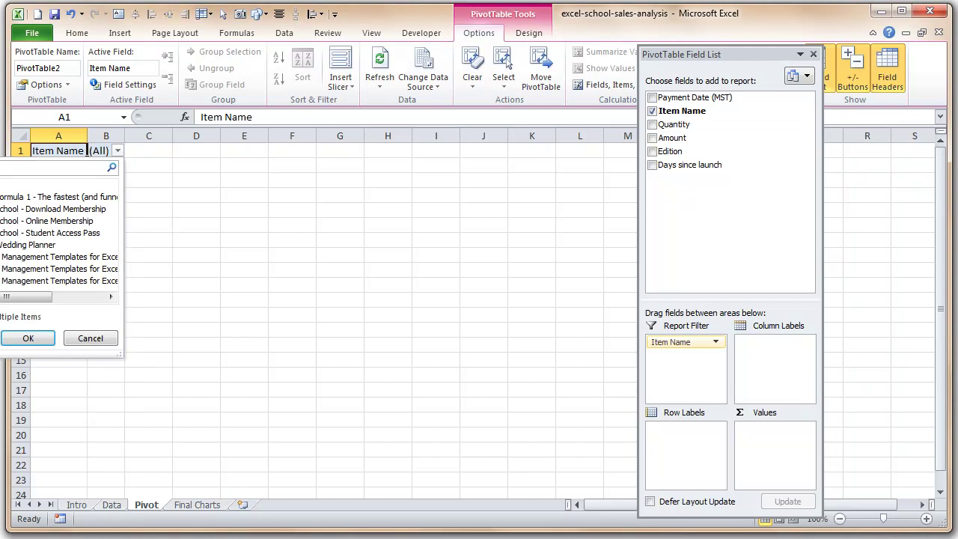
click(45, 220)
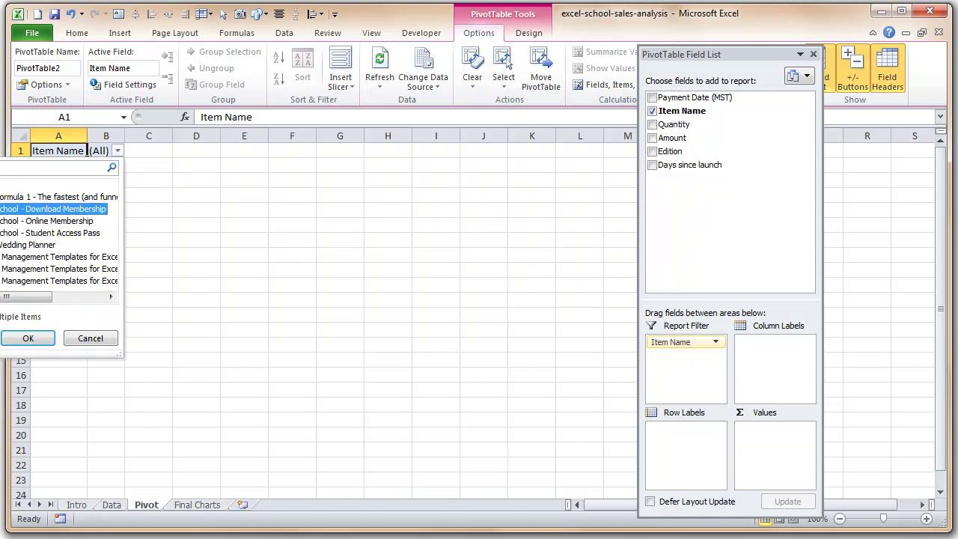
click(28, 338)
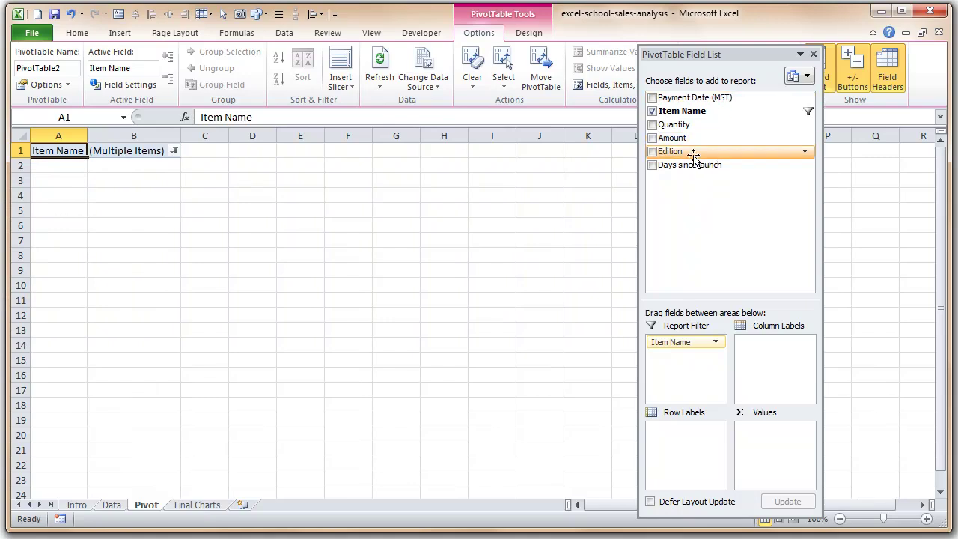
- Lay out Days since launch as rows, Edition as columns and Sum of Quantity as values
drag(687, 165, 682, 450)
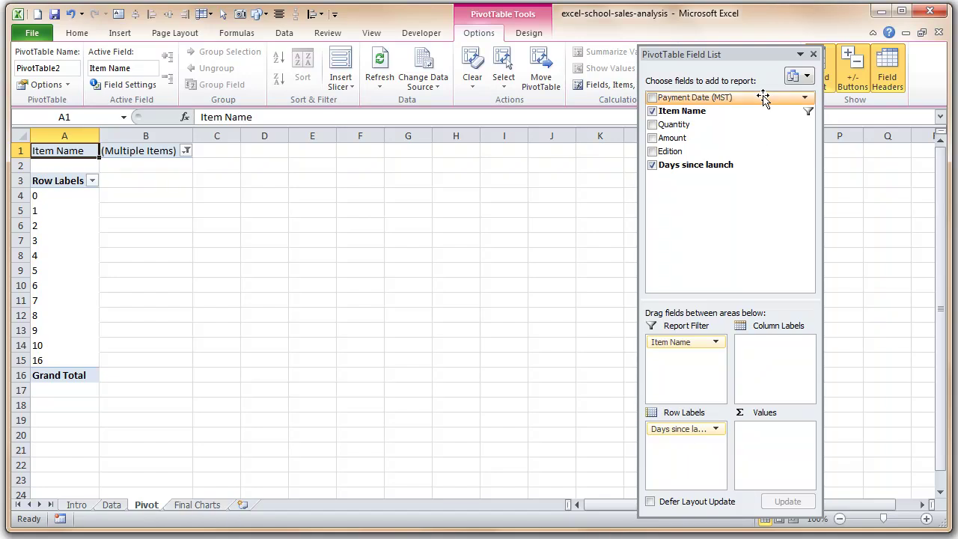
drag(689, 151, 793, 365)
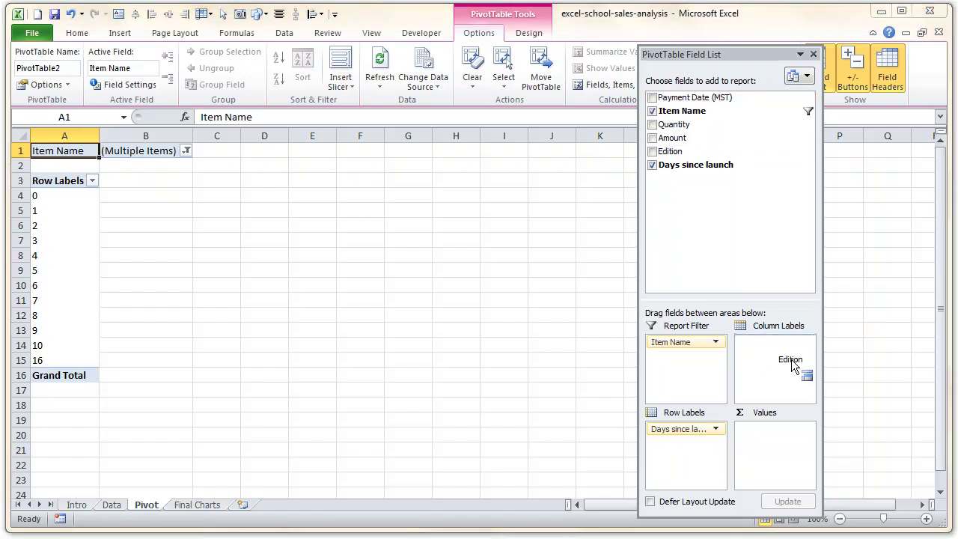
drag(794, 365, 792, 365)
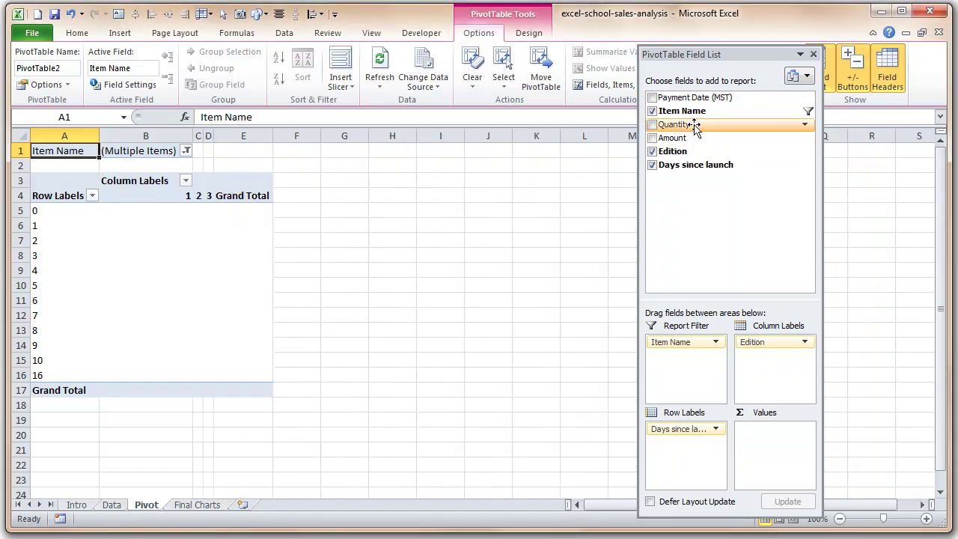
drag(695, 128, 771, 442)
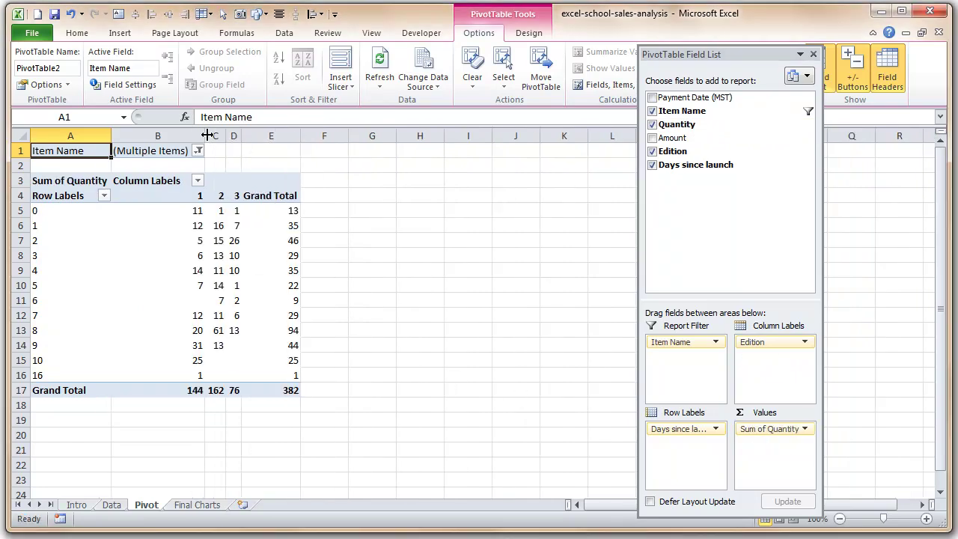
- Turn off the pivot's grand totals for both rows and columns
click(532, 33)
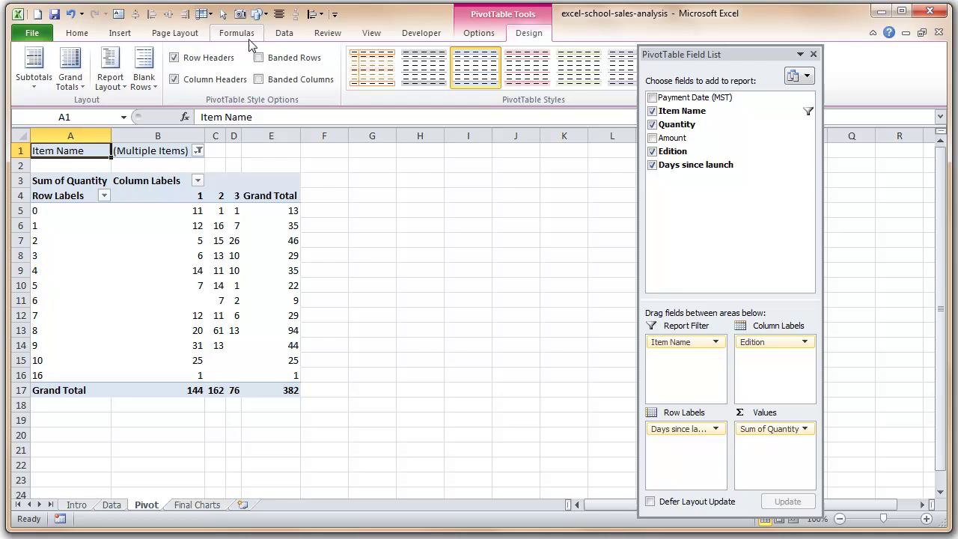
click(70, 71)
click(94, 124)
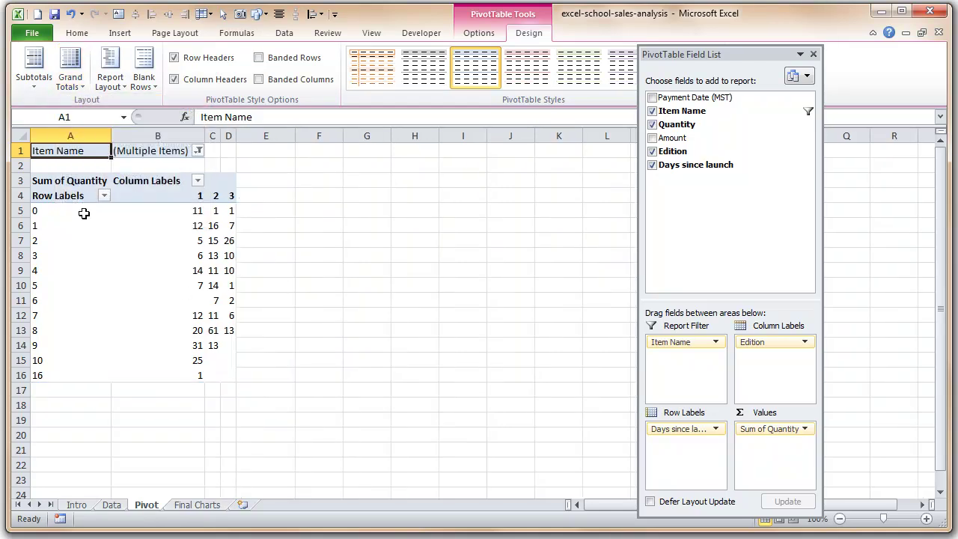
- Filter the day rows to keep only days 0 through 10, excluding day 16
click(43, 375)
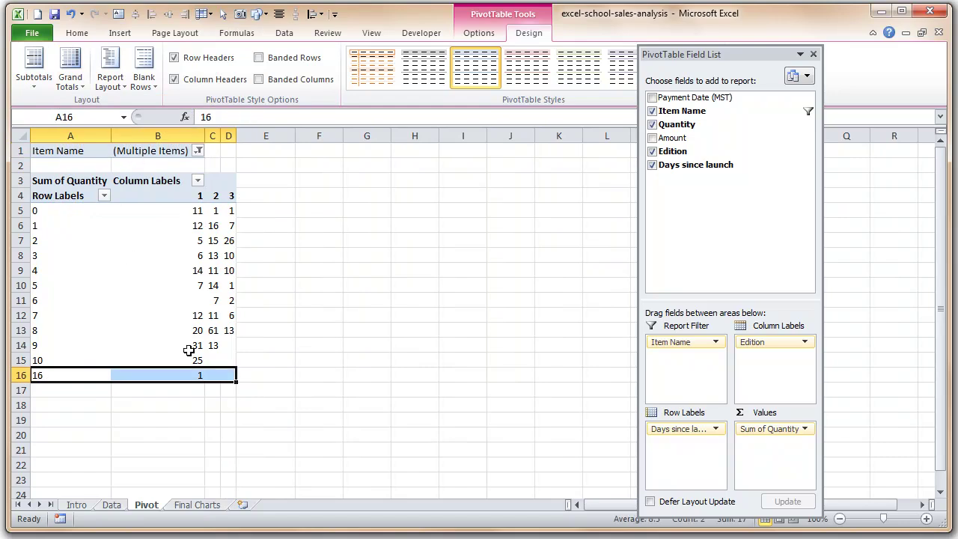
mouse_move(201, 310)
click(104, 195)
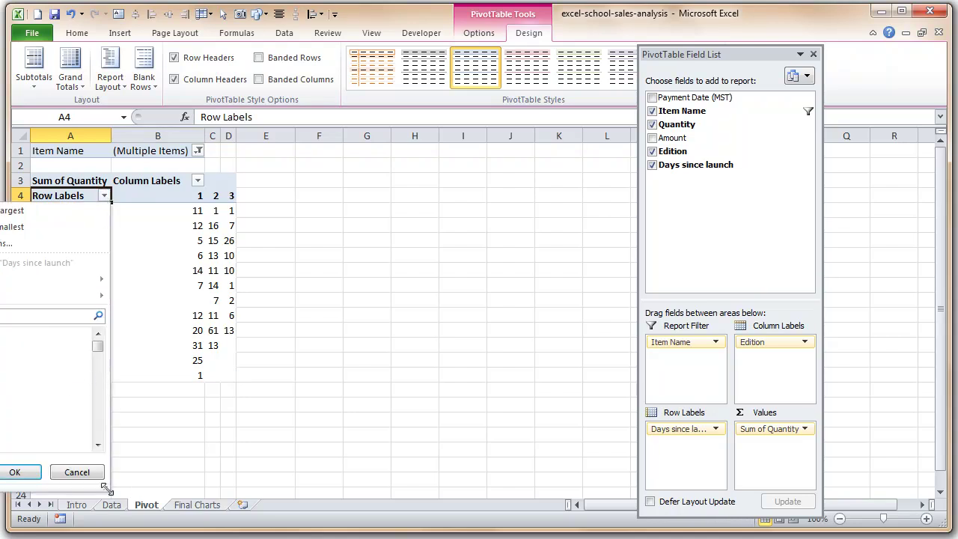
key(Escape)
drag(97, 367, 97, 355)
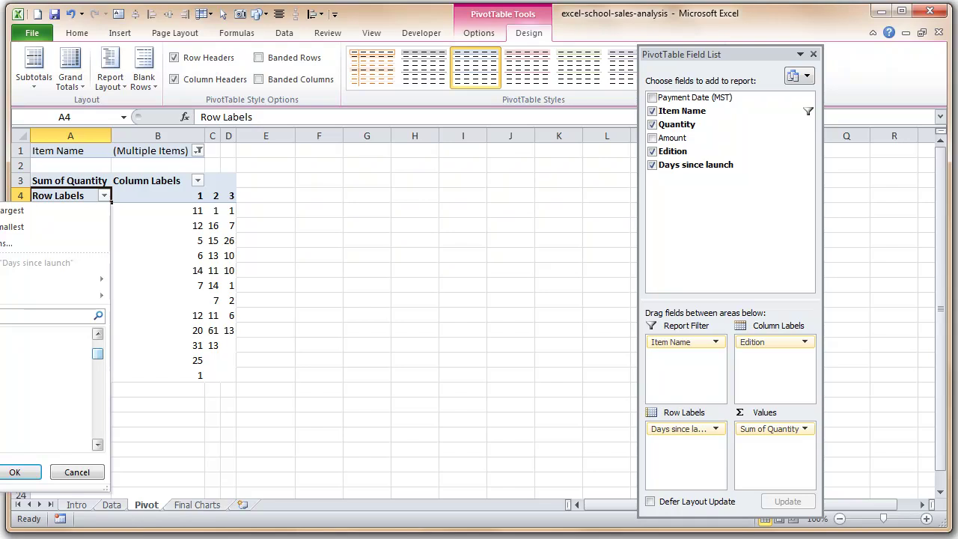
click(15, 472)
click(213, 435)
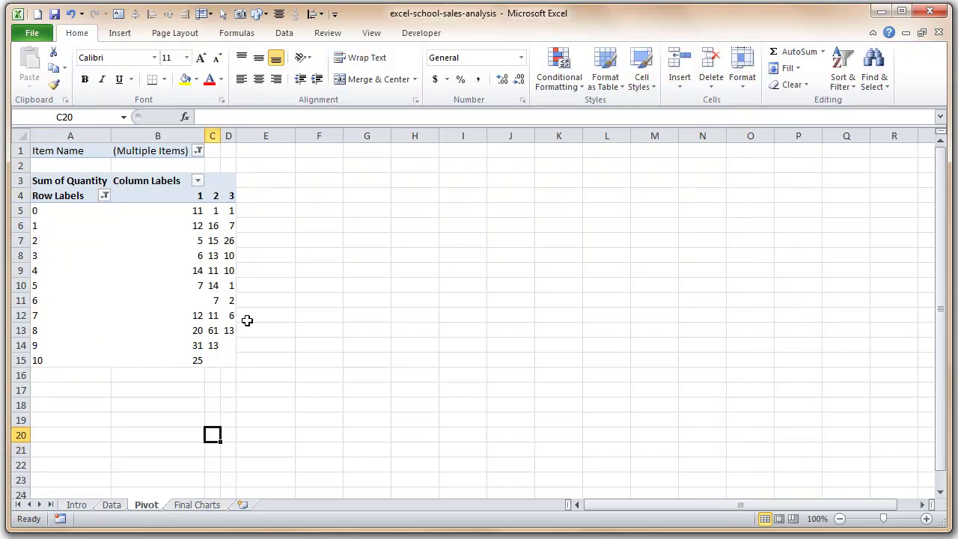
drag(187, 212, 225, 367)
- Show the pivot's Quantity values as a running total in Days since launch (day 10: 143, 162, 76)
click(171, 205)
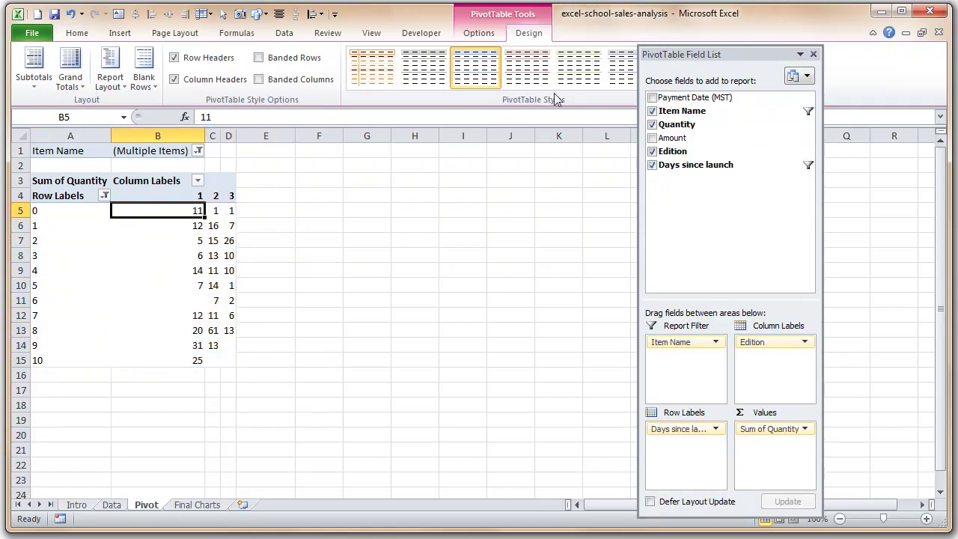
click(476, 36)
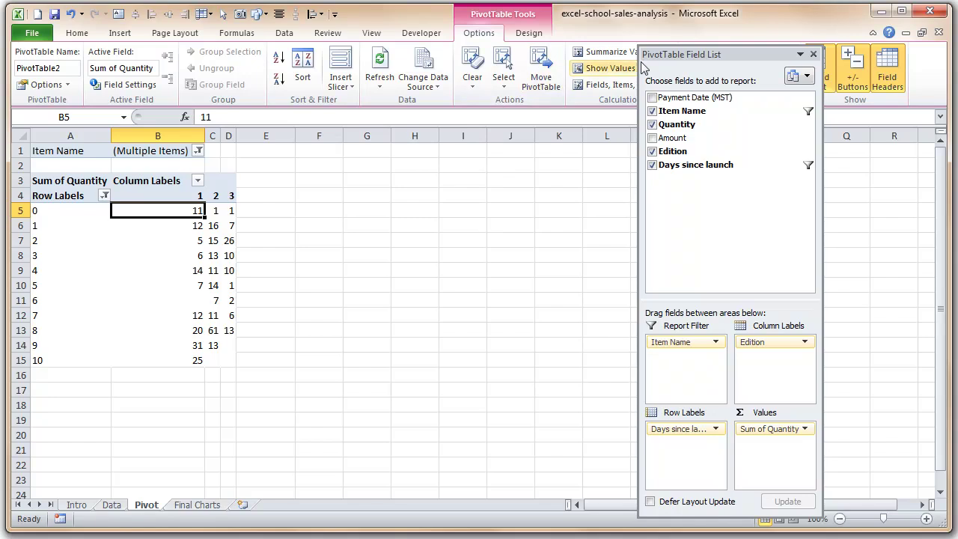
drag(680, 52, 506, 166)
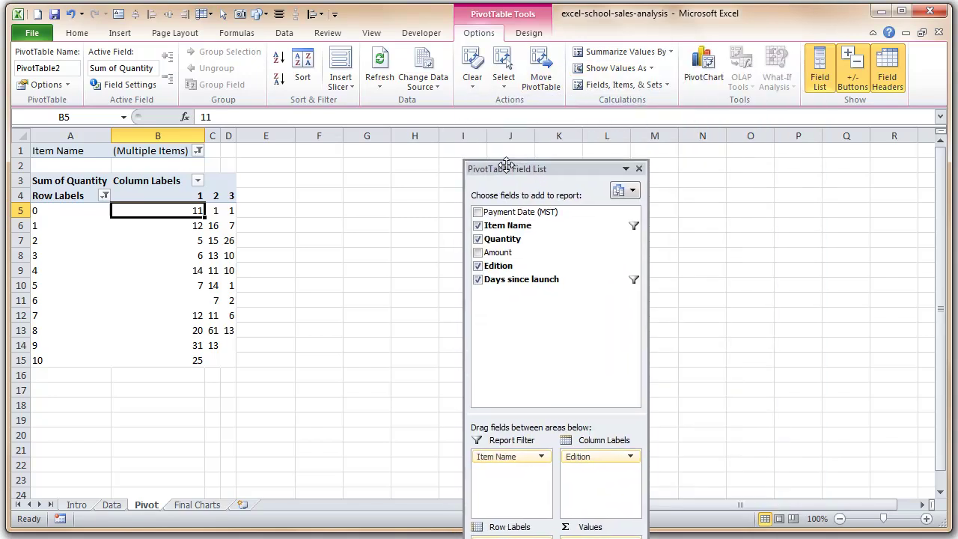
click(632, 68)
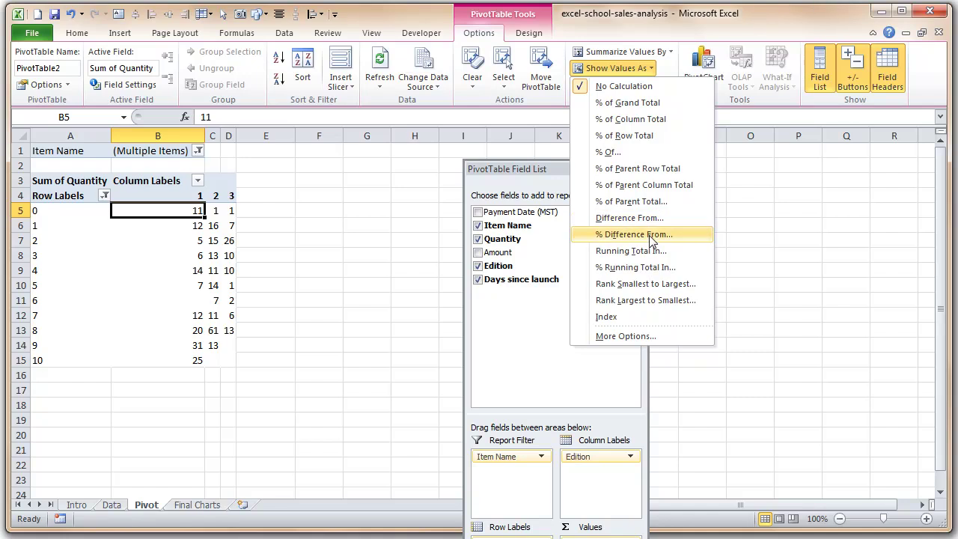
click(656, 253)
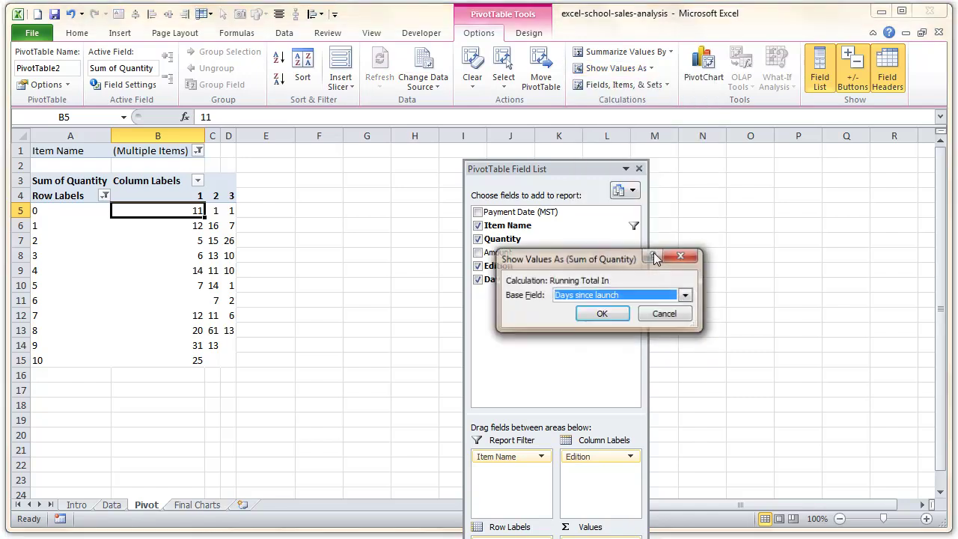
click(603, 314)
click(257, 401)
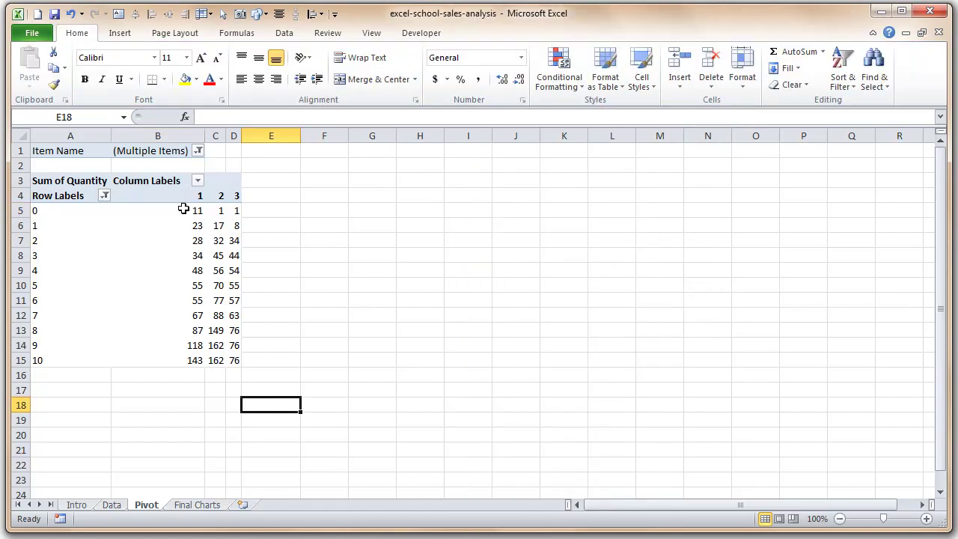
- Copy the pivot's days 0–10 cumulative table A5:D15 and paste it as values at G5
drag(184, 209, 240, 360)
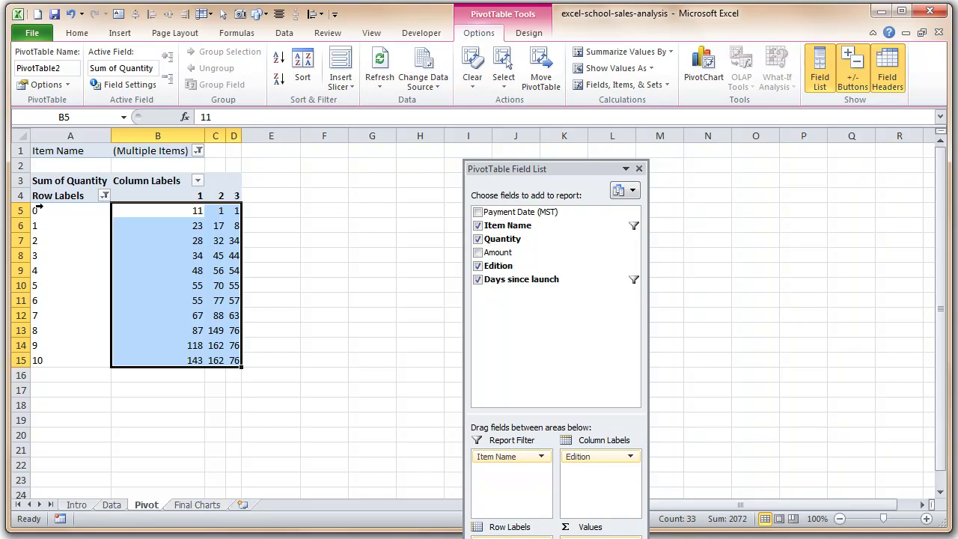
drag(74, 211, 173, 372)
key(ctrl+c)
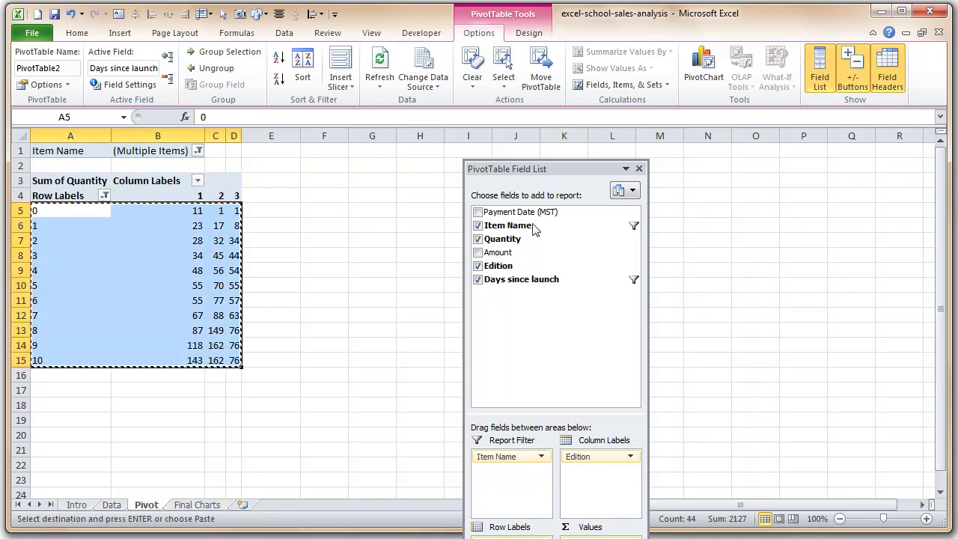
drag(537, 169, 714, 164)
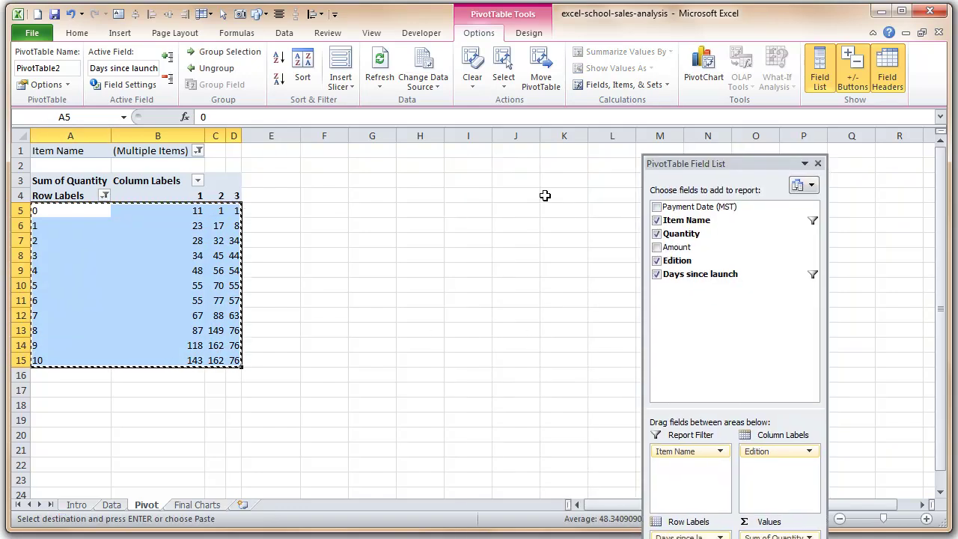
click(383, 209)
key(alt+e)
key(s)
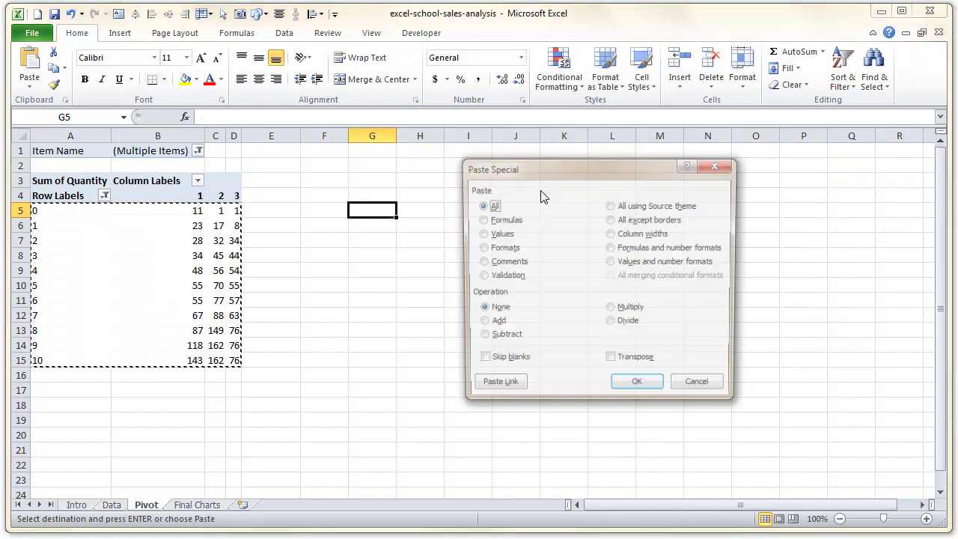
key(v)
key(Return)
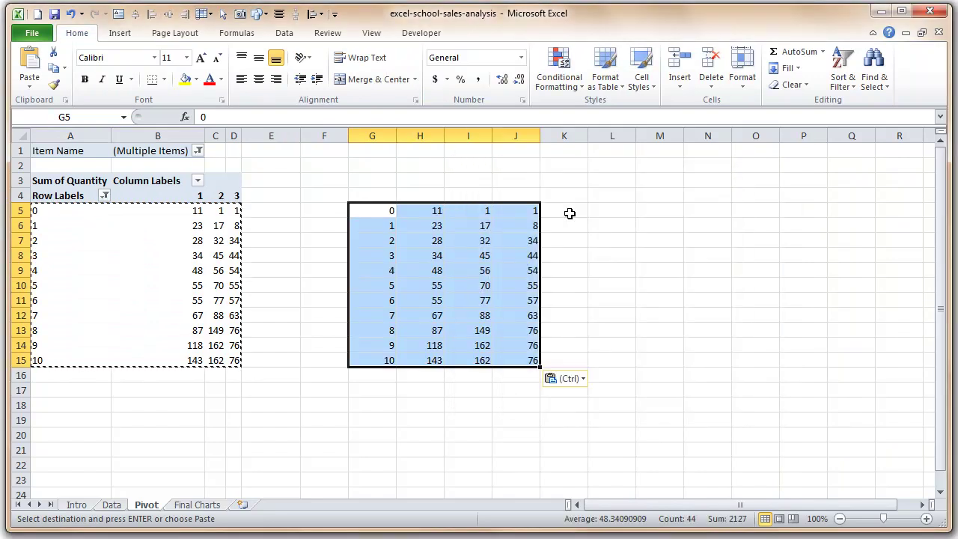
click(641, 267)
- Head G4:J4 with Days since Launch, Batch 1, Batch 2, Batch 3 and select the new table
click(382, 193)
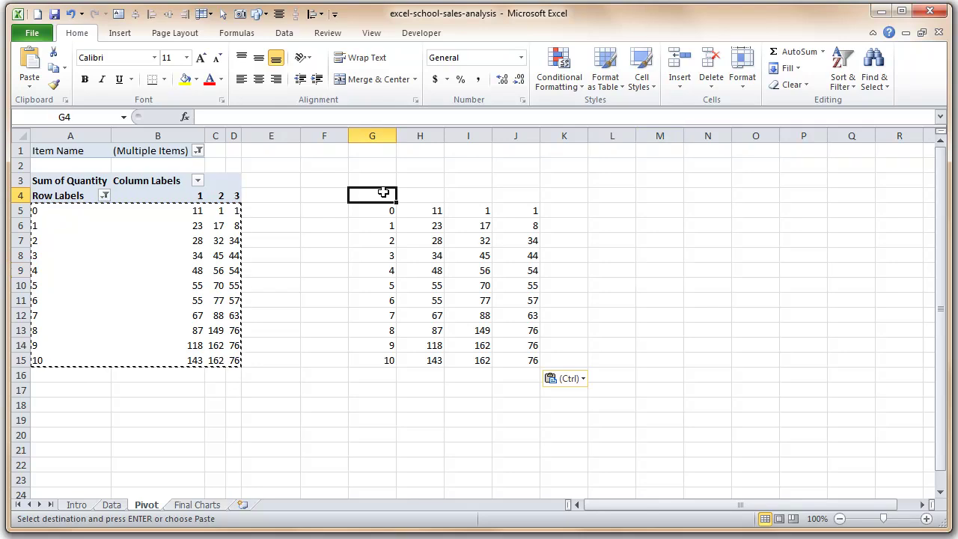
text(Days since)
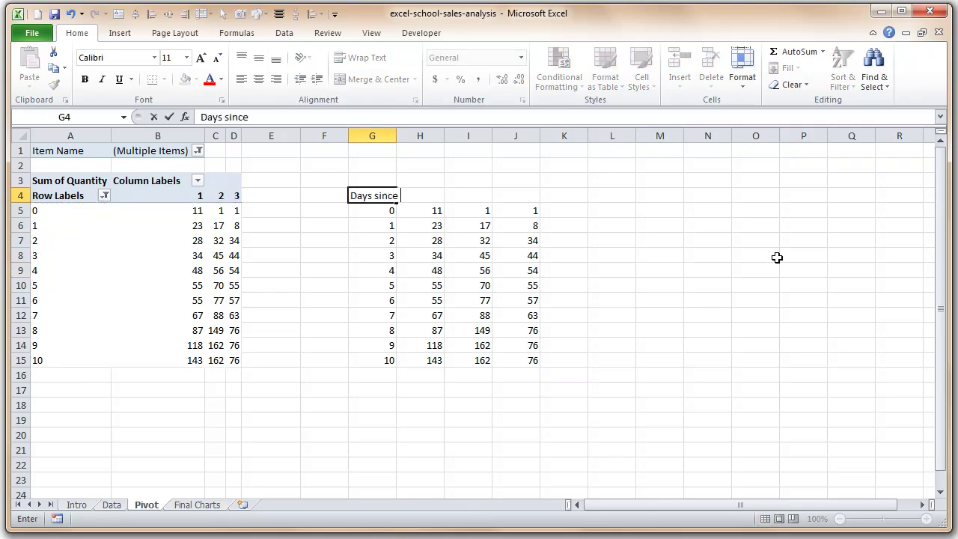
text( Launch)
key(Tab)
text(Ba)
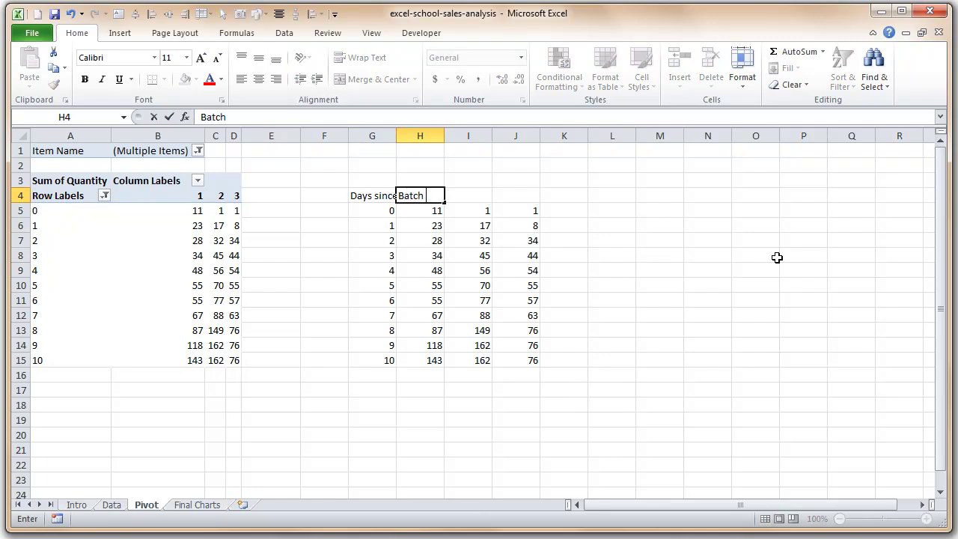
text(tch 1)
key(Tab)
click(428, 198)
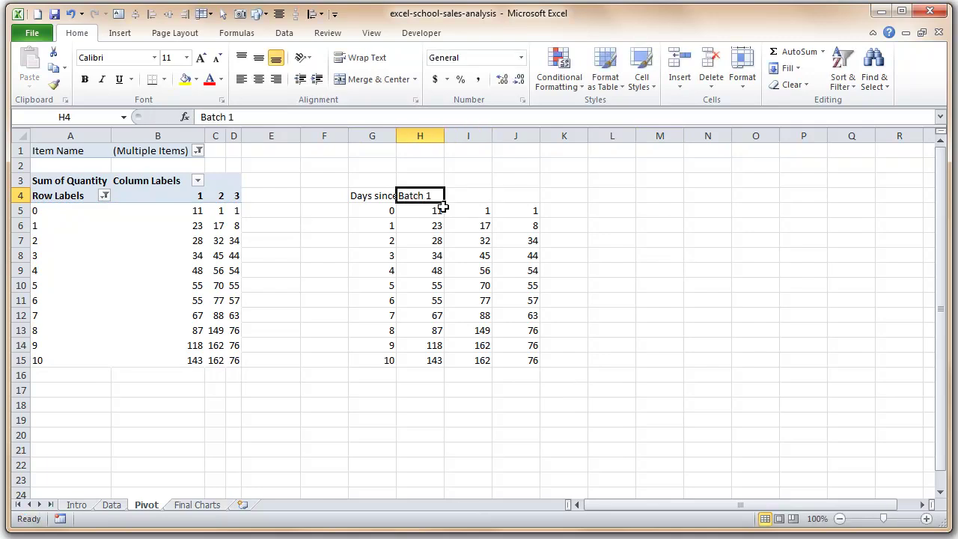
drag(443, 203, 565, 202)
click(659, 227)
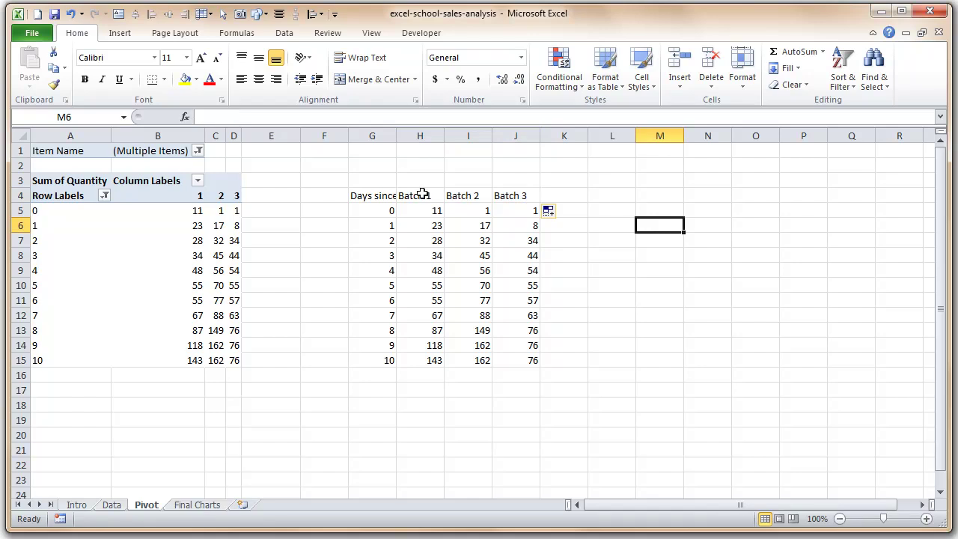
drag(384, 188, 536, 364)
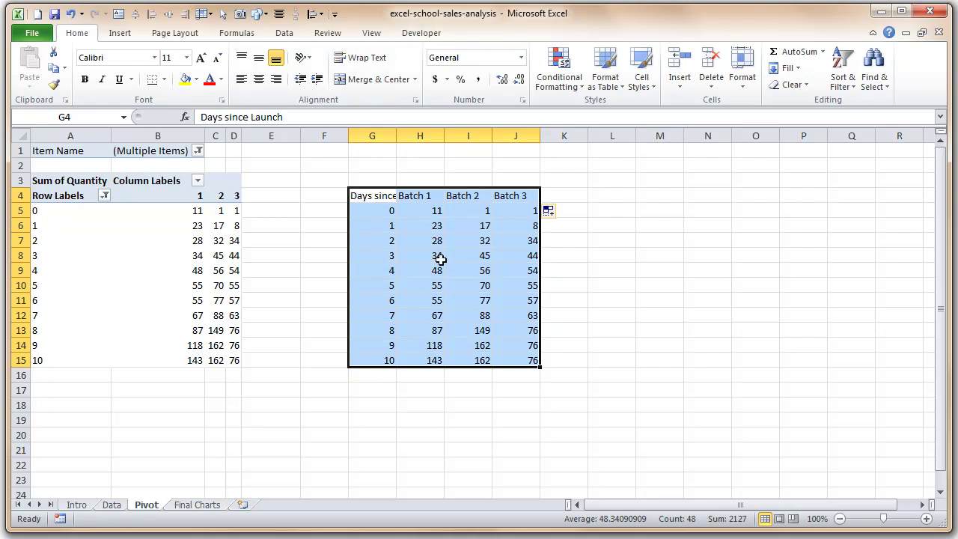
- Insert a line chart of the table beside it and delete its Days since Launch series
click(118, 34)
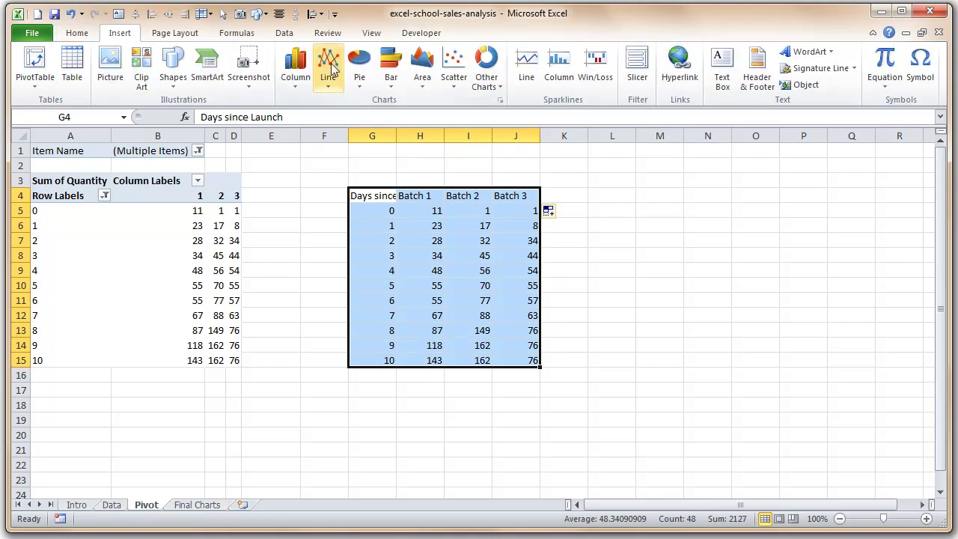
click(332, 80)
click(336, 129)
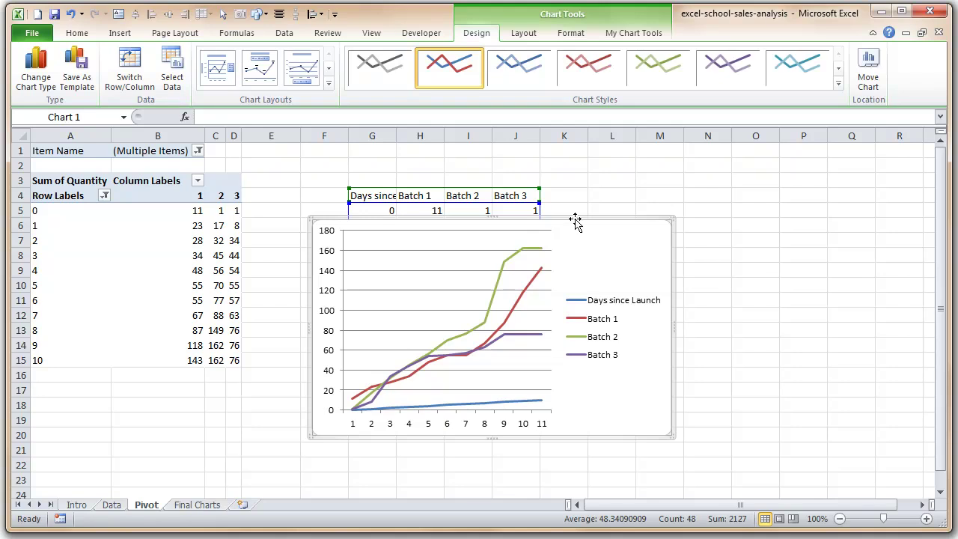
drag(569, 221, 810, 186)
click(724, 368)
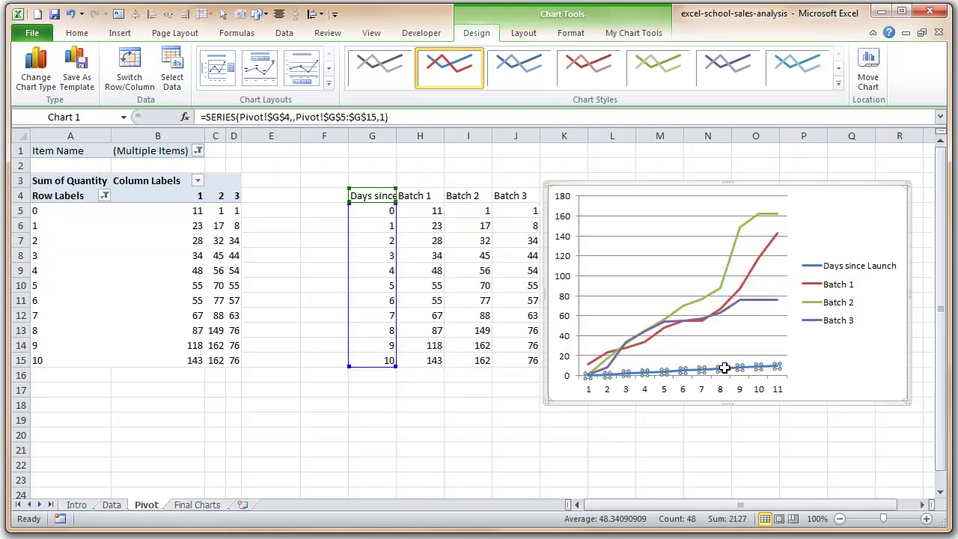
key(Delete)
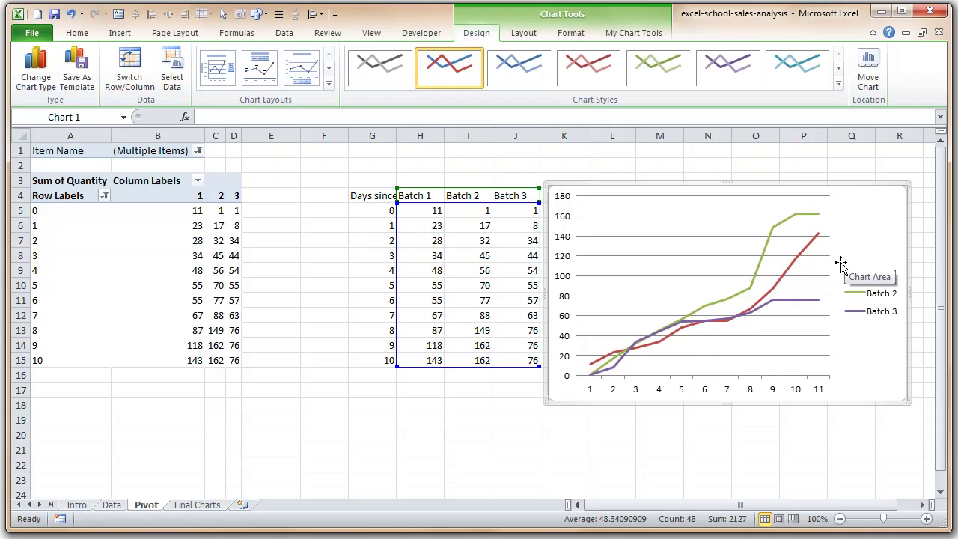
- Glance at the Final Charts sheet and return to the Pivot sheet
click(207, 506)
scroll(520, 331, up, 6)
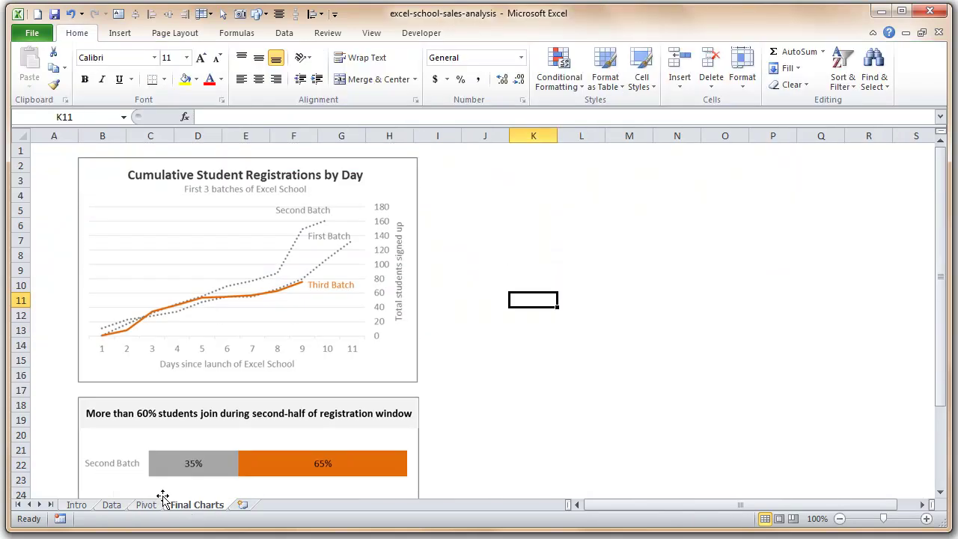
click(146, 504)
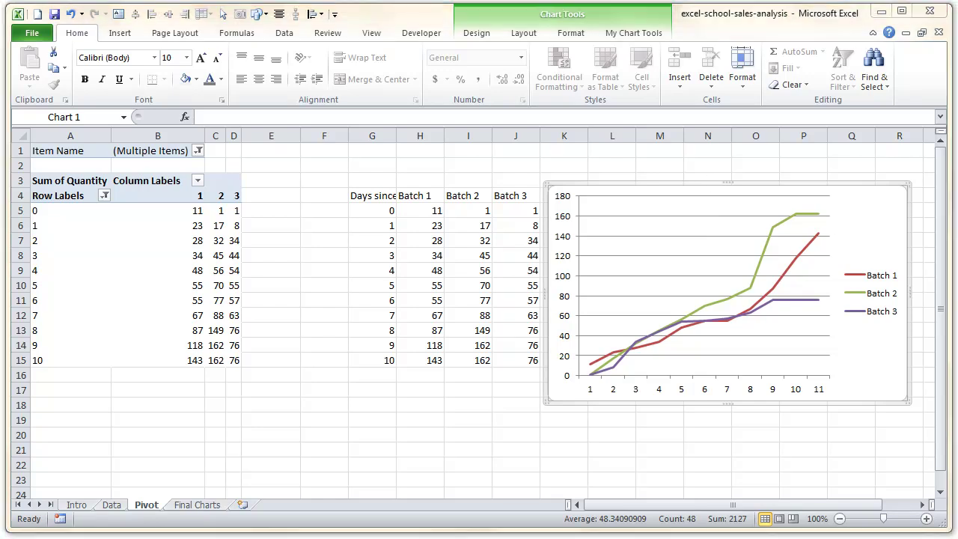
mouse_move(789, 203)
mouse_down()
mouse_move(752, 277)
mouse_move(808, 262)
mouse_move(796, 210)
mouse_up()
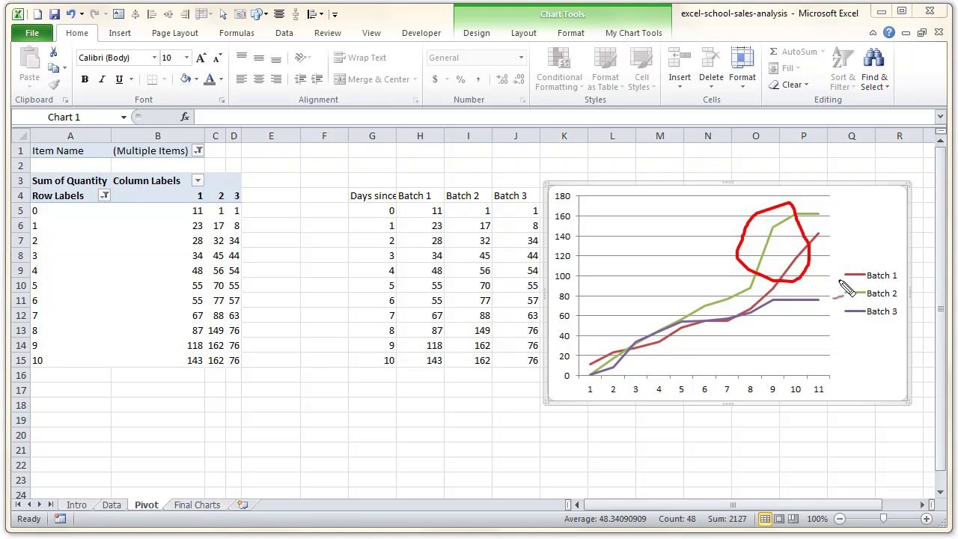
mouse_move(821, 228)
mouse_down()
mouse_move(771, 237)
mouse_move(785, 303)
mouse_move(830, 241)
mouse_move(821, 225)
mouse_up()
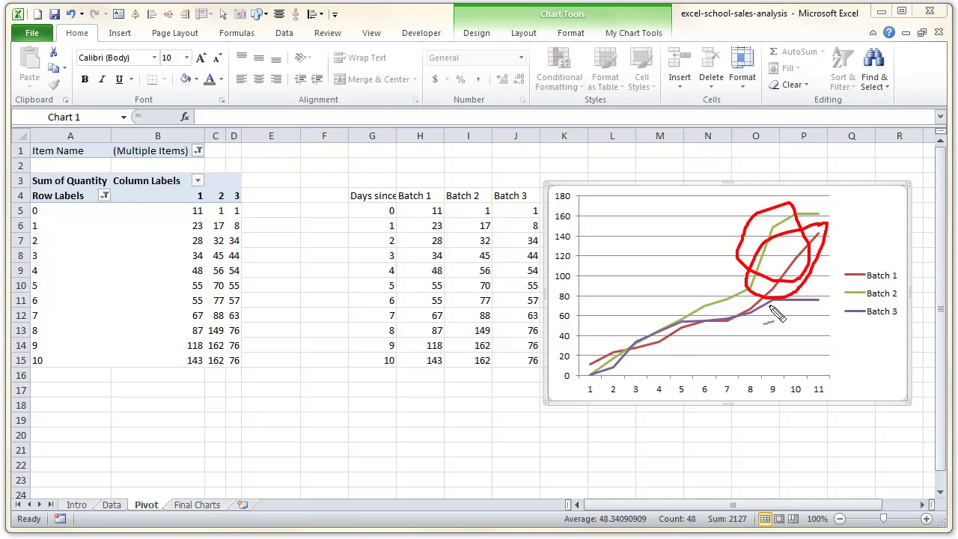
mouse_move(821, 308)
mouse_down()
mouse_move(771, 313)
mouse_move(825, 302)
mouse_move(819, 309)
mouse_up()
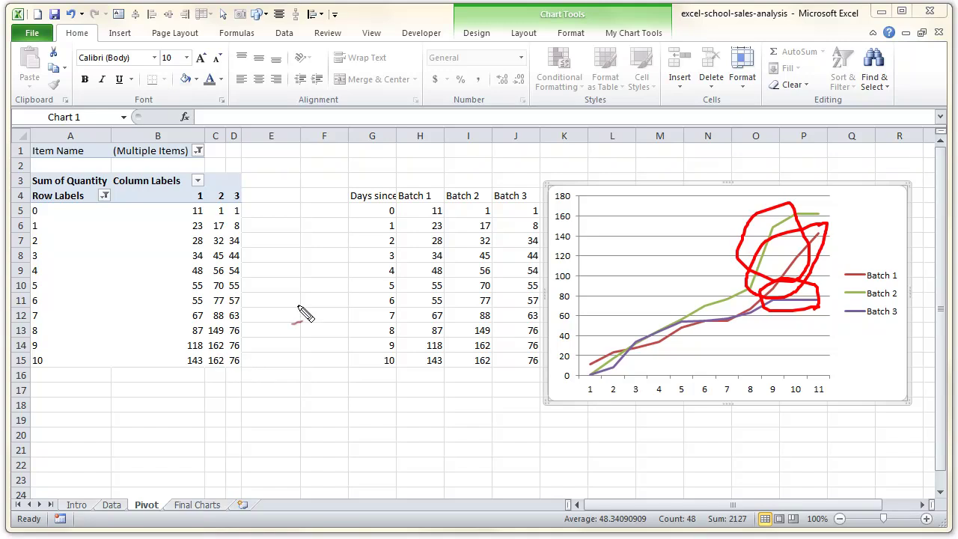
mouse_move(740, 321)
mouse_down()
mouse_move(701, 340)
mouse_move(751, 327)
mouse_move(729, 312)
mouse_up()
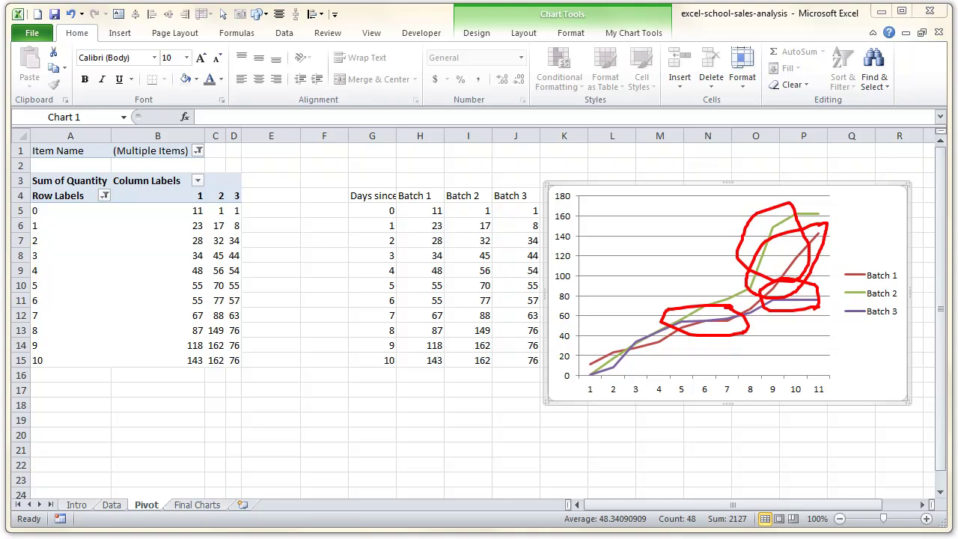
key(Escape)
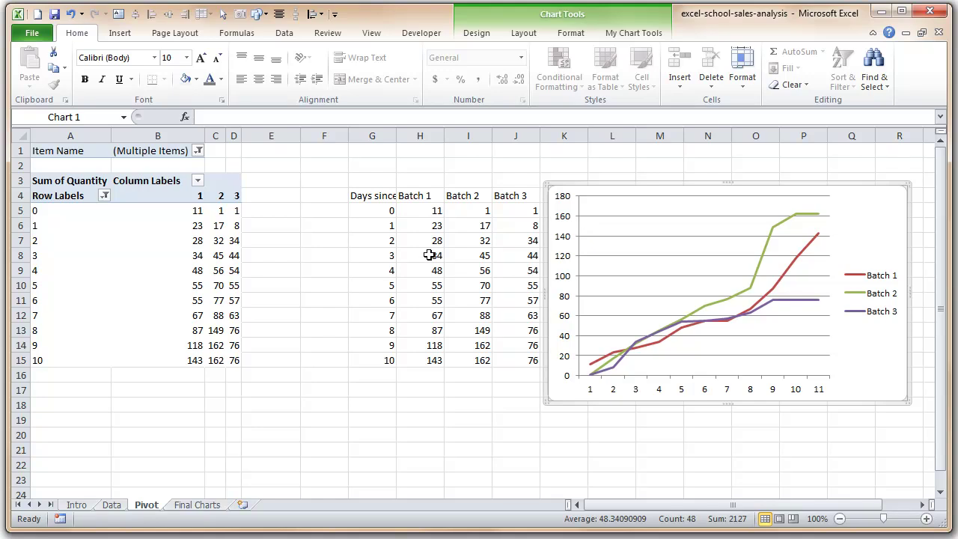
- Set the pivot values back to No Calculation and select the daily counts in B5:D15
click(416, 437)
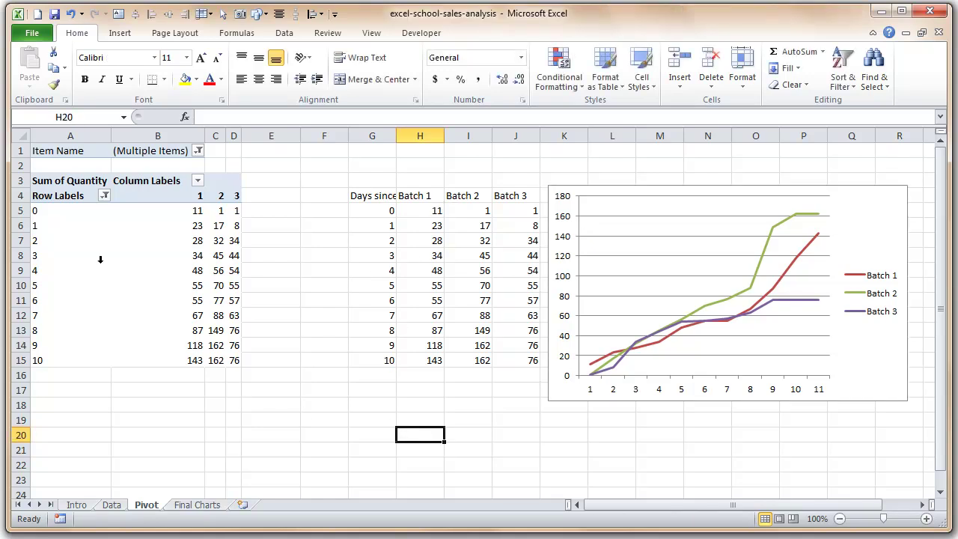
click(171, 225)
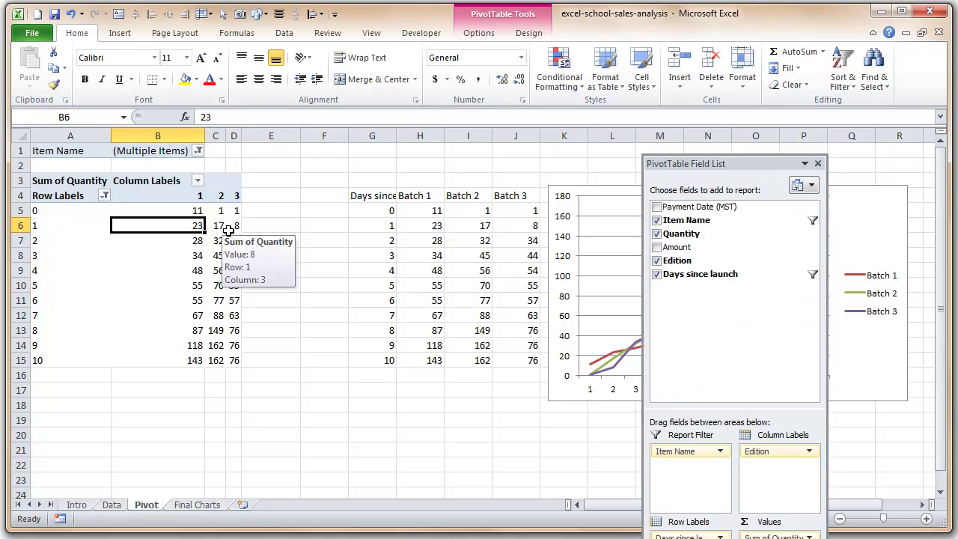
click(487, 34)
click(623, 69)
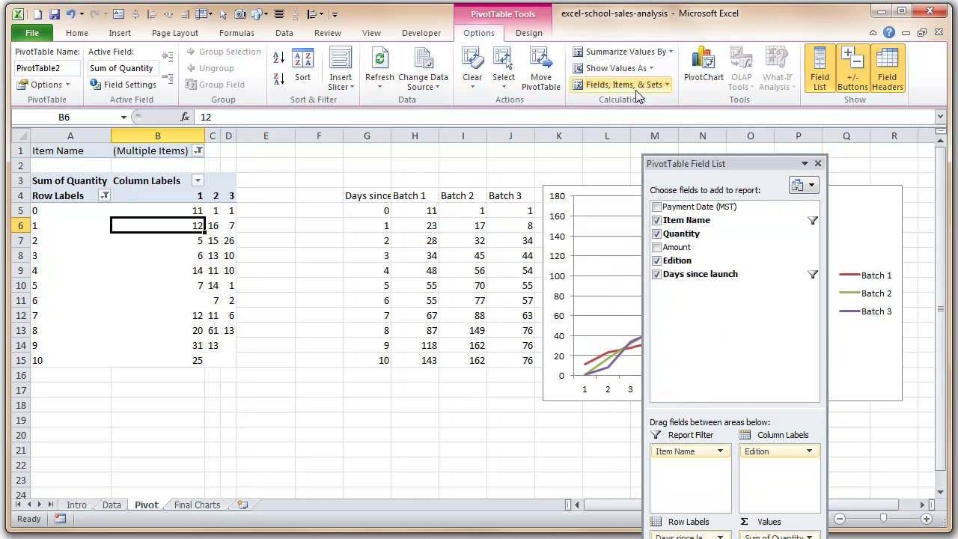
click(287, 433)
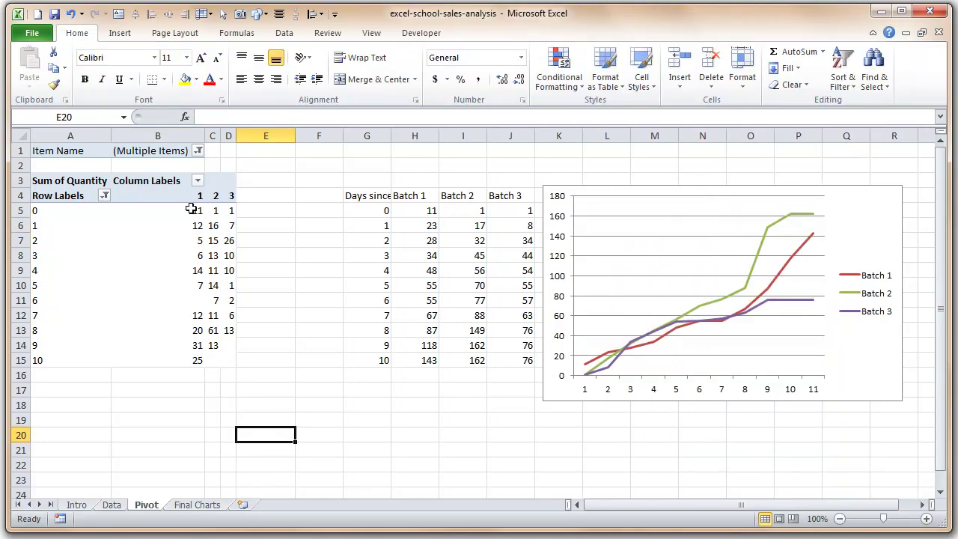
drag(192, 208, 222, 360)
- Copy the daily counts and paste them as values at H17
key(ctrl+c)
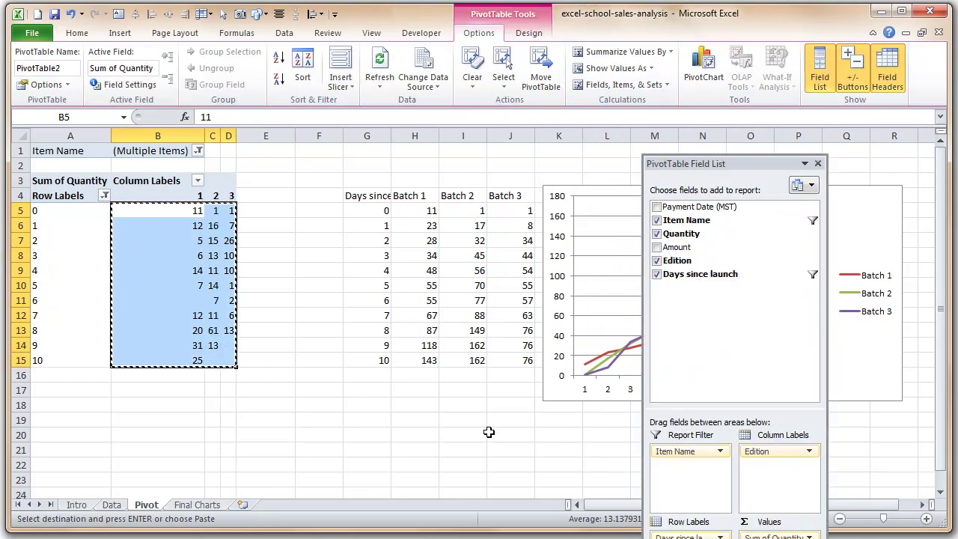
click(429, 396)
key(ctrl+alt+v)
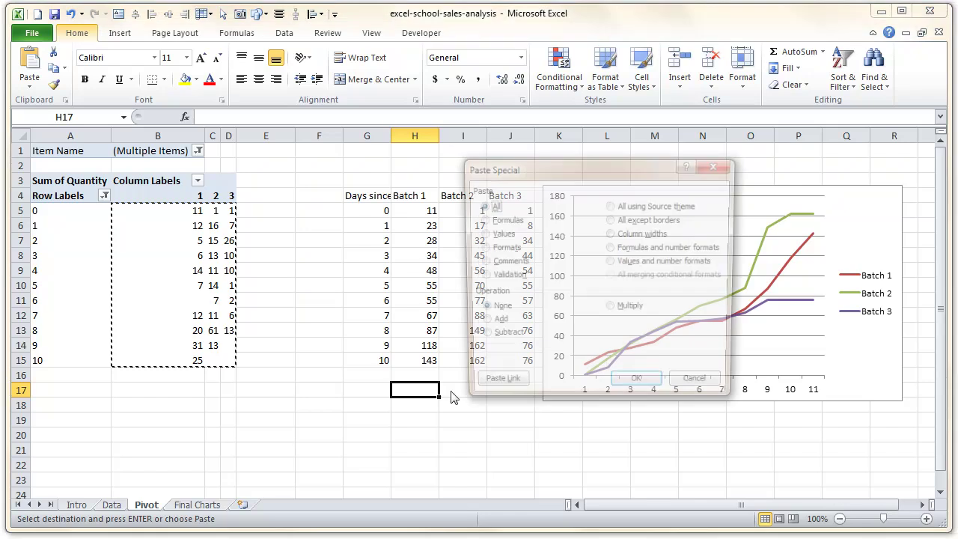
click(659, 385)
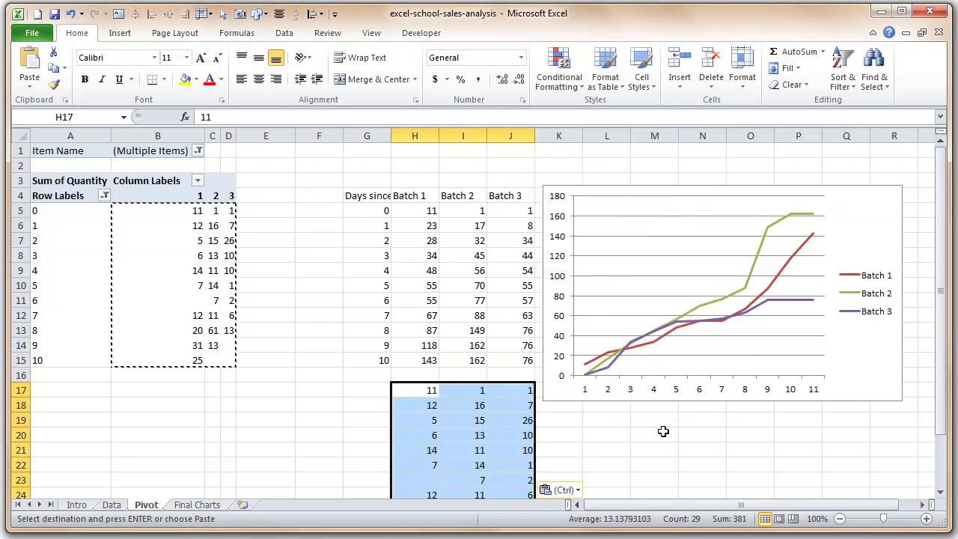
scroll(663, 431, down, 3)
click(619, 415)
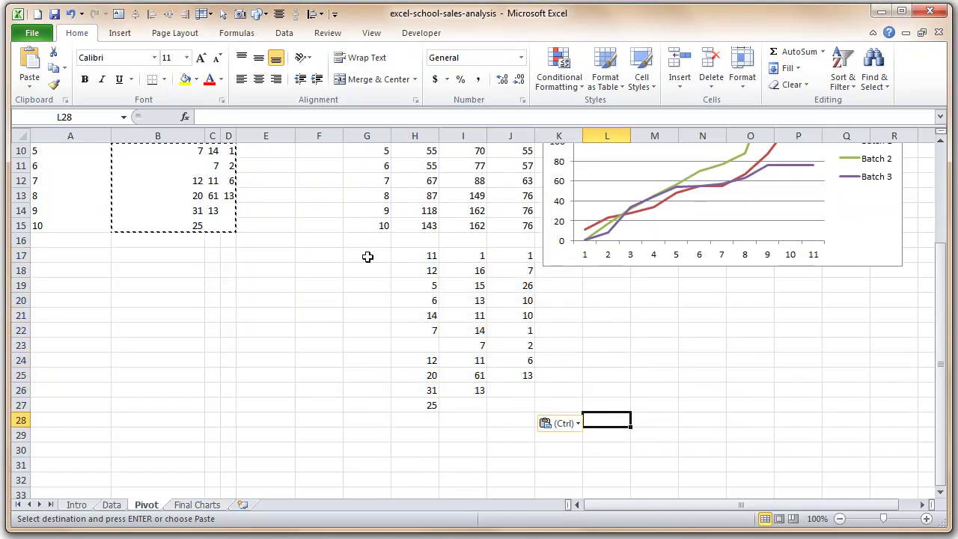
scroll(413, 270, up, 3)
- Copy the day numbers 0–10 from G5:G15 into G17
click(378, 213)
drag(377, 212, 370, 359)
key(ctrl+c)
click(380, 389)
key(ctrl+v)
scroll(588, 434, down, 4)
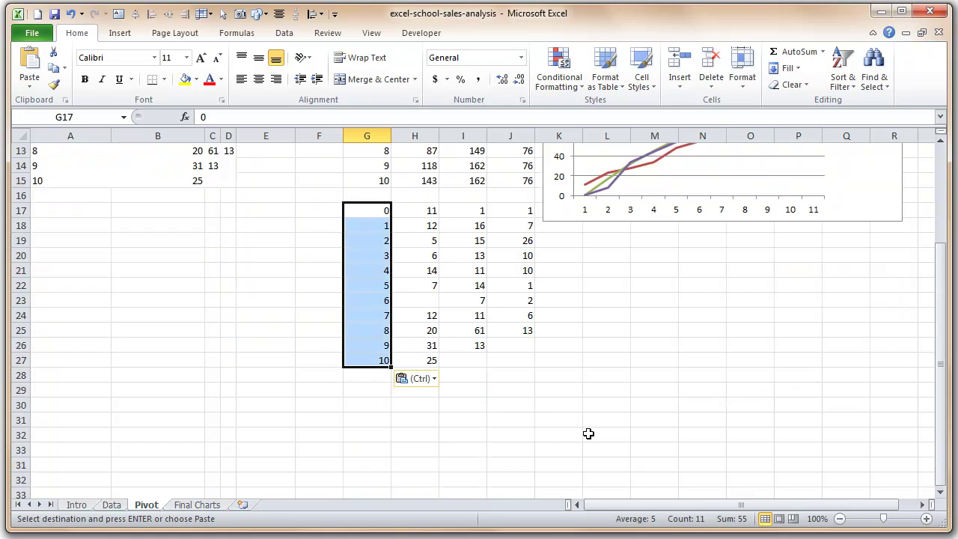
scroll(588, 434, up, 2)
click(654, 420)
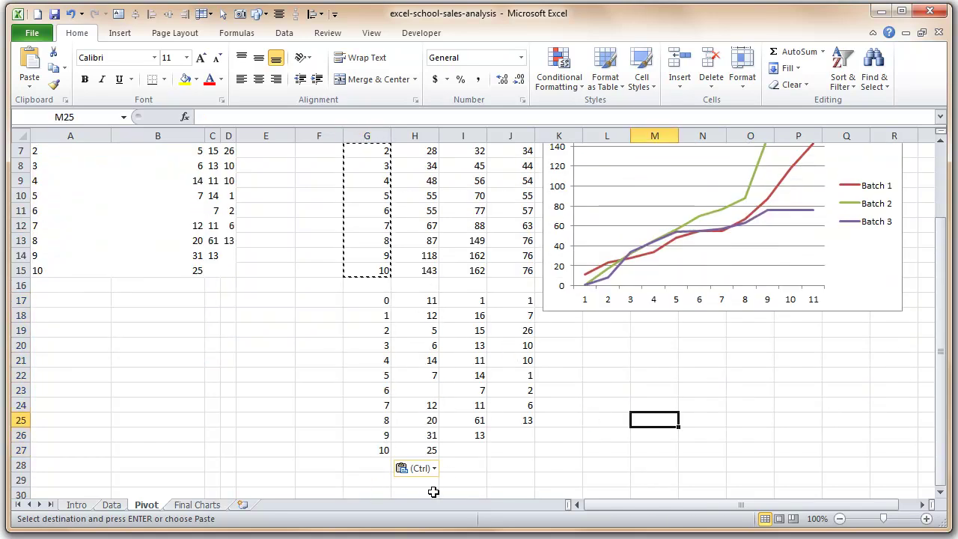
- Read status-bar sums of each batch's first- and second-half sign-ups, then view Final Charts
click(598, 449)
drag(426, 300, 431, 434)
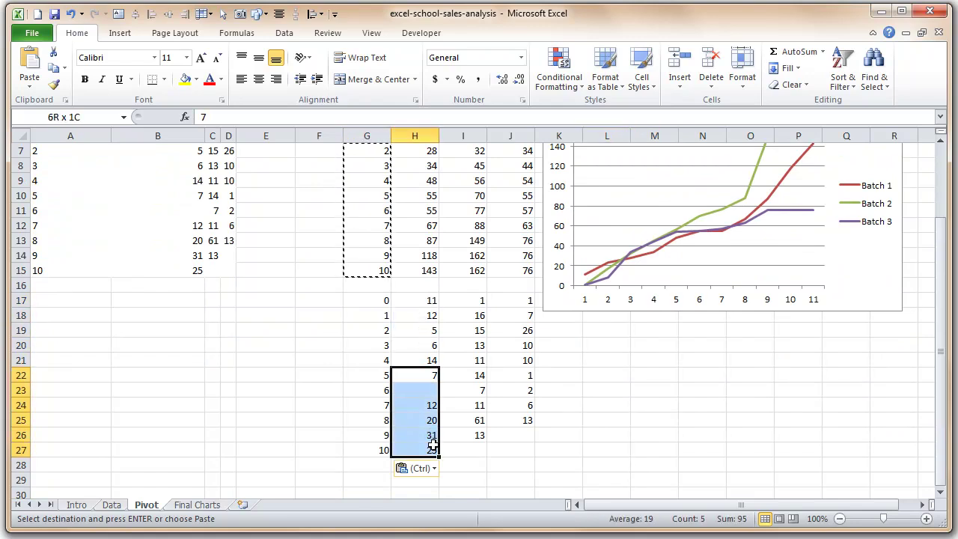
drag(482, 299, 480, 444)
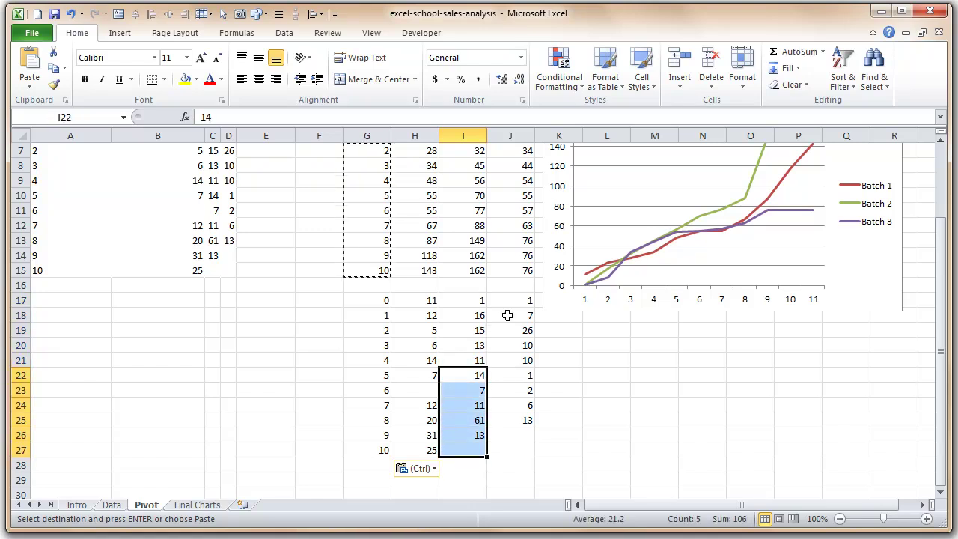
drag(509, 303, 516, 378)
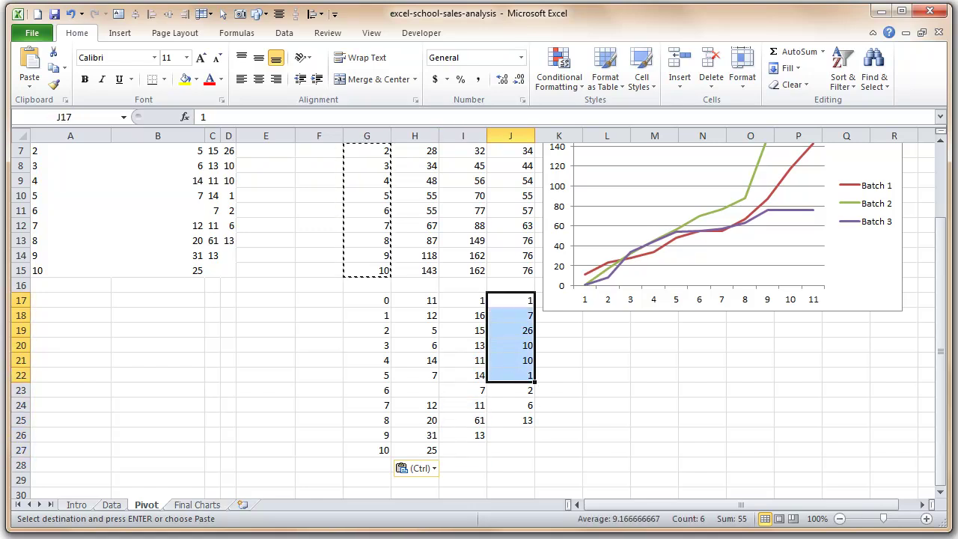
drag(417, 303, 419, 366)
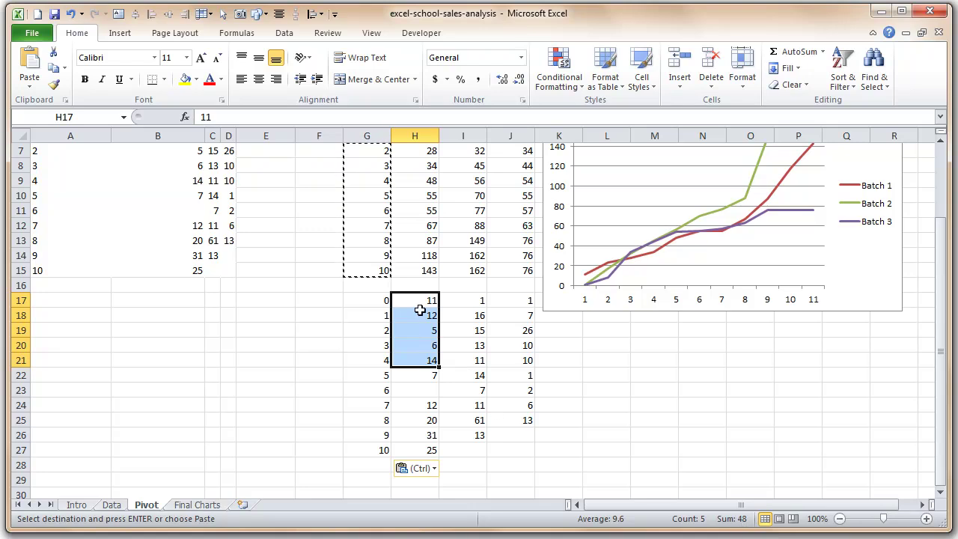
drag(420, 374, 422, 452)
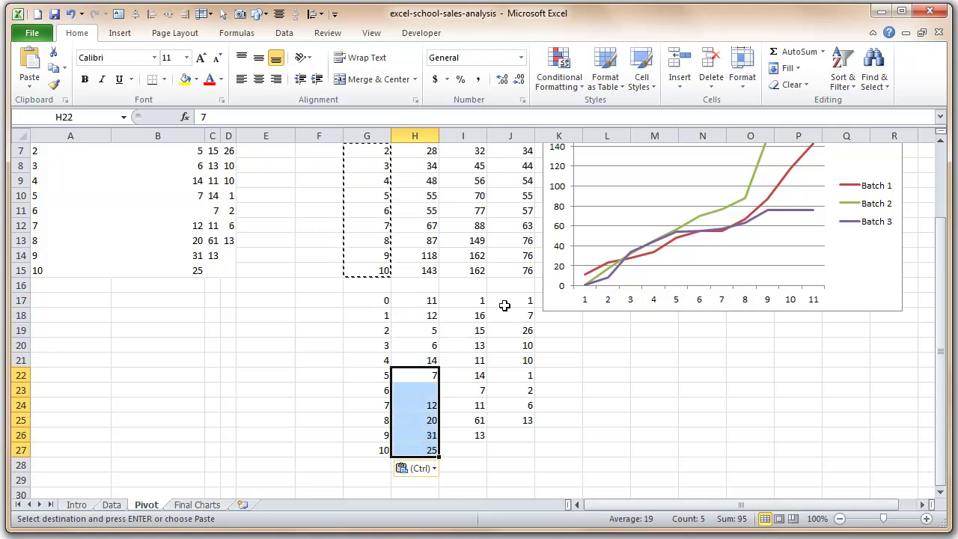
drag(479, 304, 479, 431)
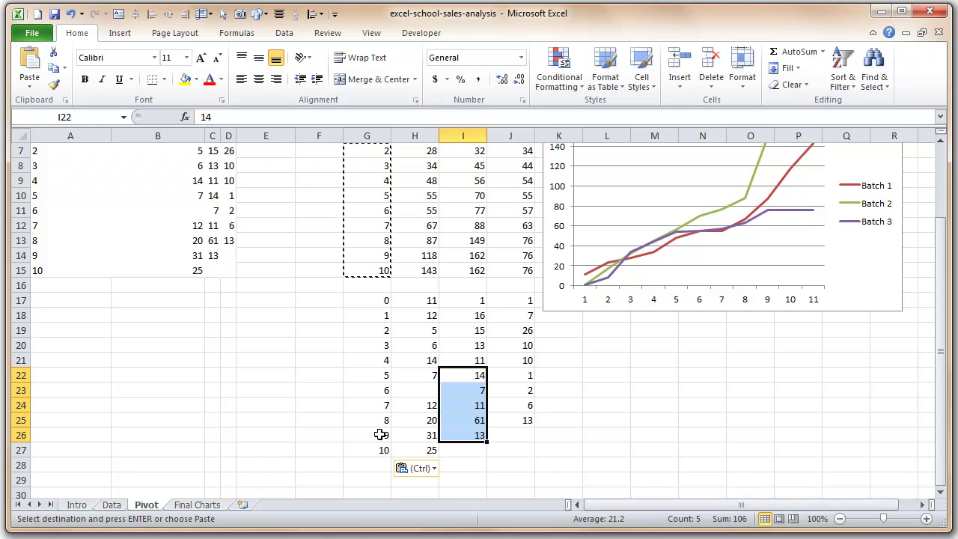
click(199, 505)
scroll(653, 289, down, 3)
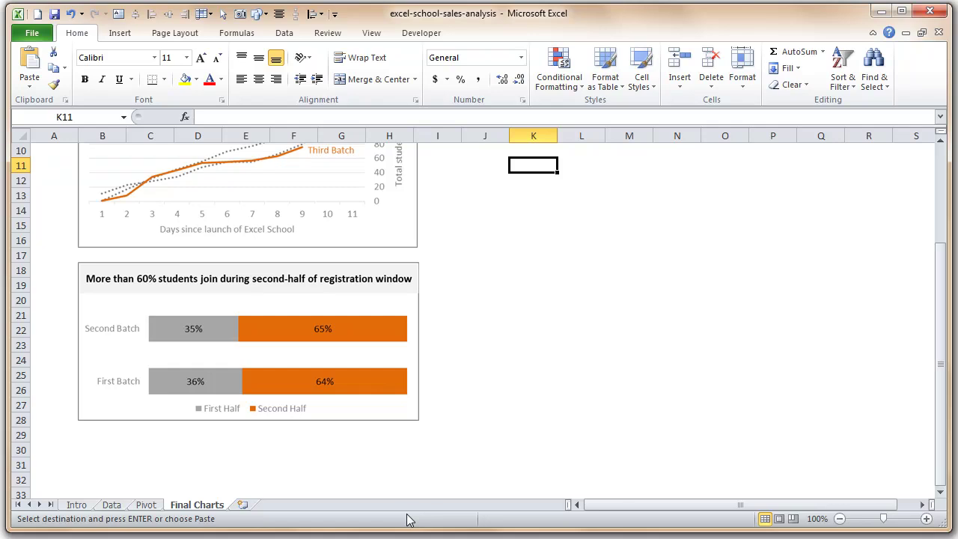
- Return to the Pivot sheet and select J15, Batch 3's final cumulative total
click(146, 505)
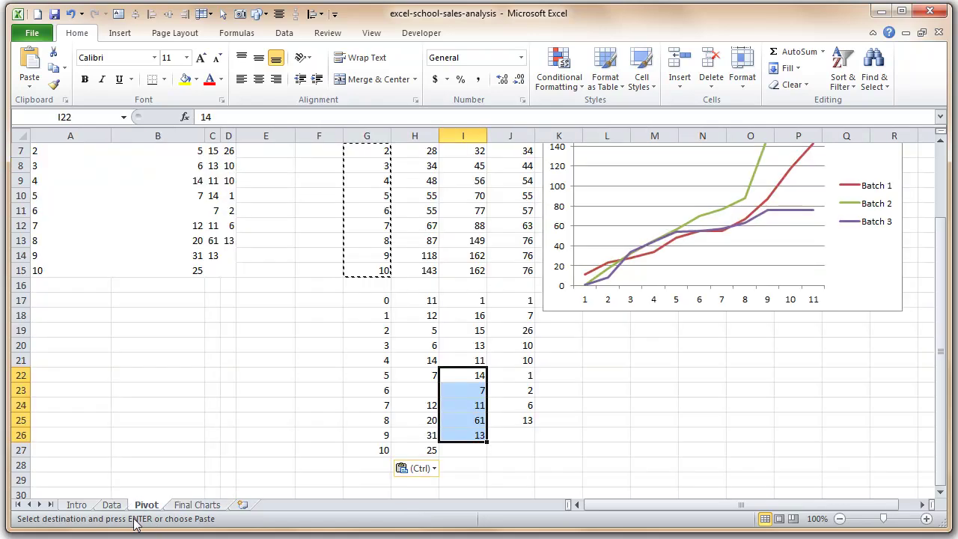
click(531, 359)
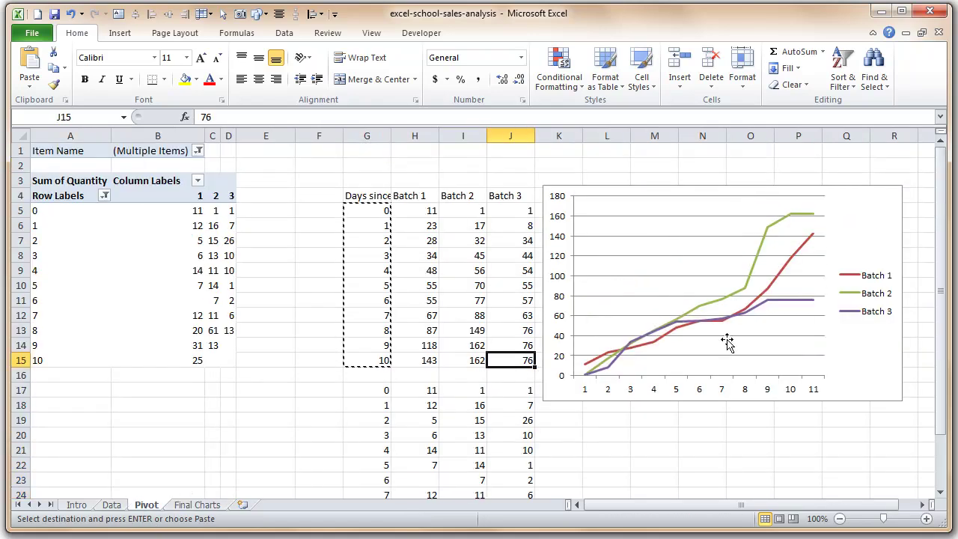